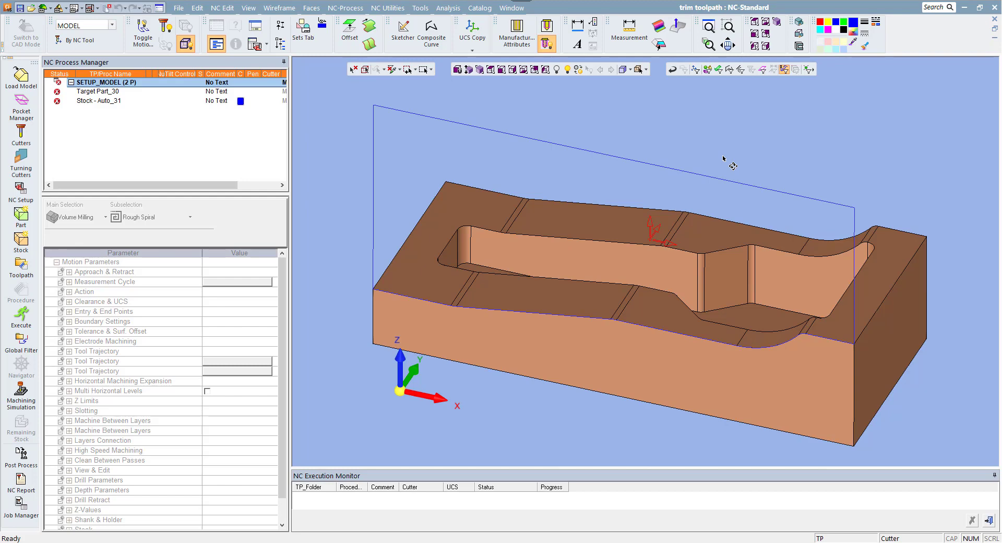
pyautogui.moveTo(724, 158); pyautogui.dragTo(723, 158, button='middle')
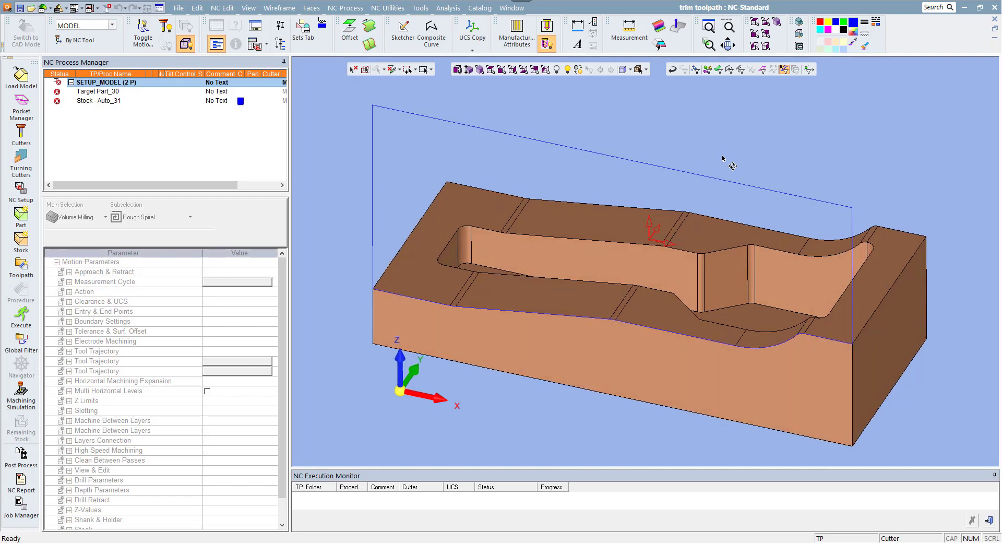
pyautogui.moveTo(723, 158); pyautogui.dragTo(723, 159, button='middle')
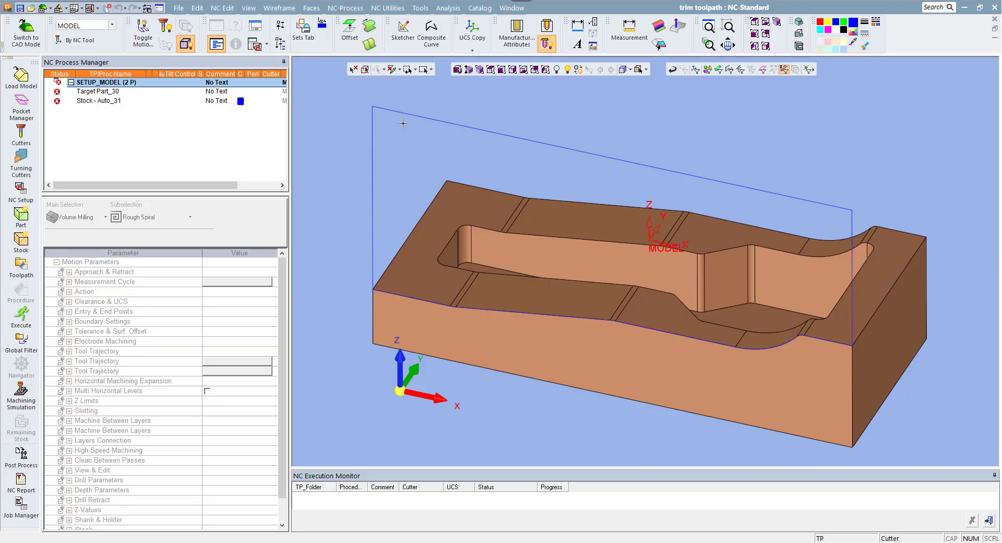
# Open the Target Part procedure and accept its definition to calculate it.
pyautogui.doubleClick(100, 93)
pyautogui.click(136, 123)
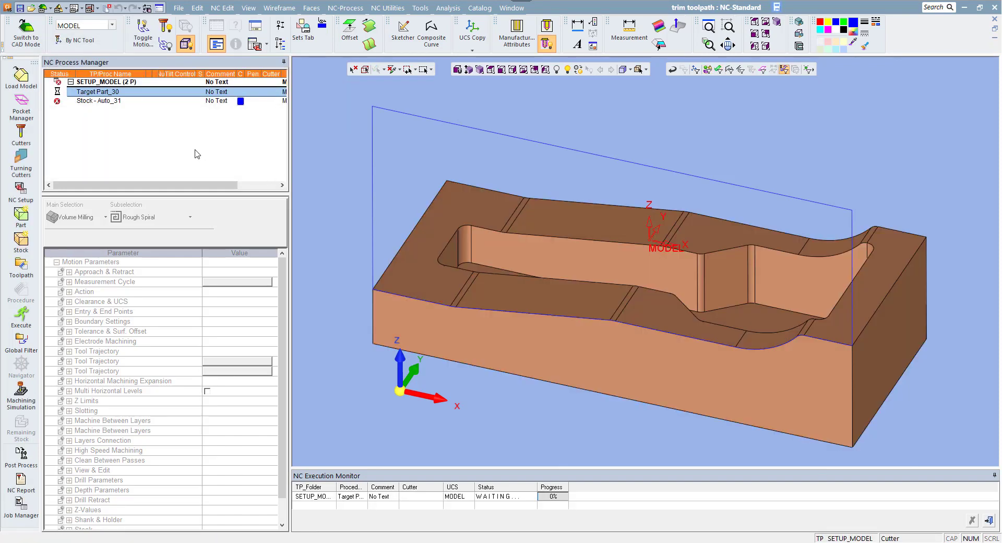
# Create a 3-axis toolpath named TP_MODEL after the stock, using the MODEL UCS and a Z clearance of 50.
pyautogui.click(94, 104)
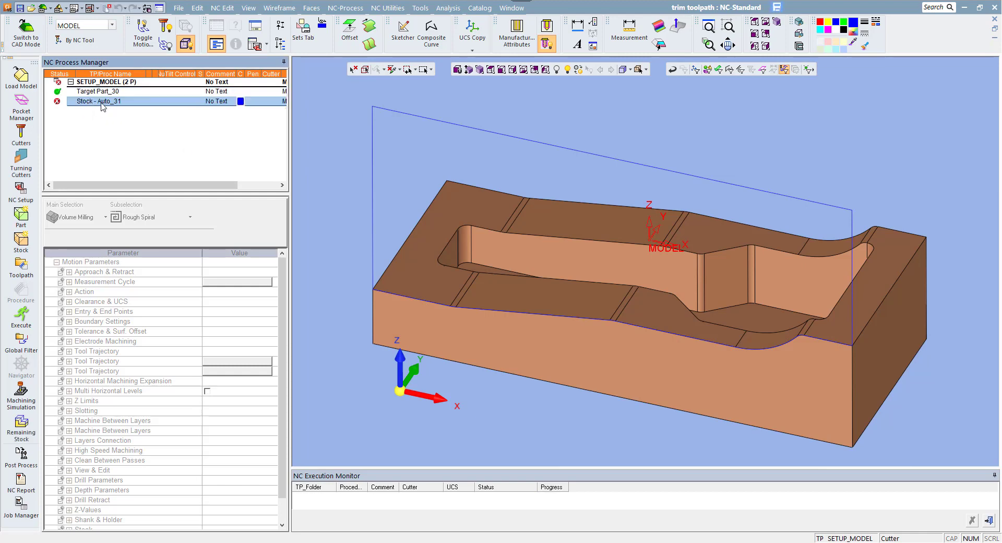
pyautogui.click(26, 273)
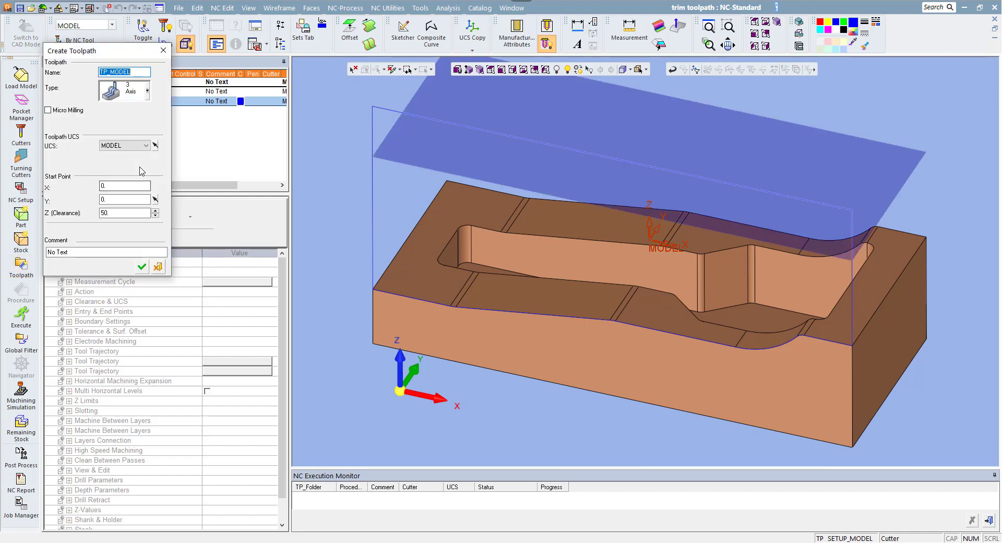
pyautogui.click(140, 264)
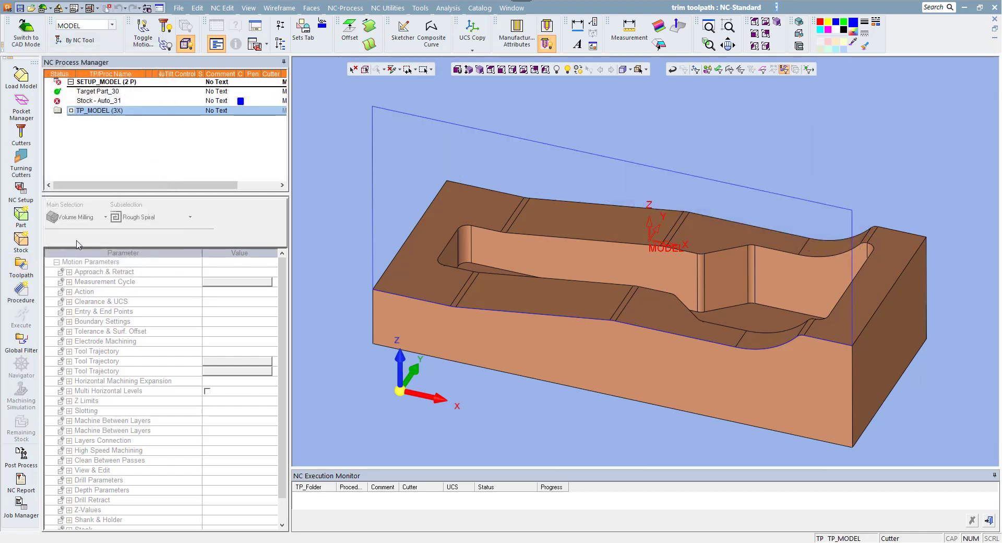
# Add a Volume Milling procedure to the toolpath and set its subselection to the legacy Spiral Cut - 3D.
pyautogui.click(29, 293)
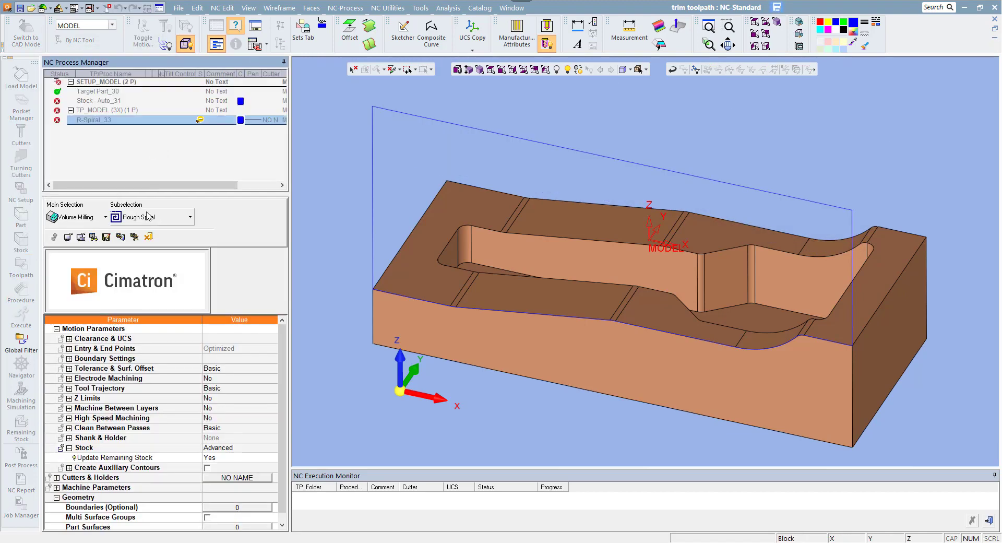
pyautogui.click(98, 217)
pyautogui.click(162, 188)
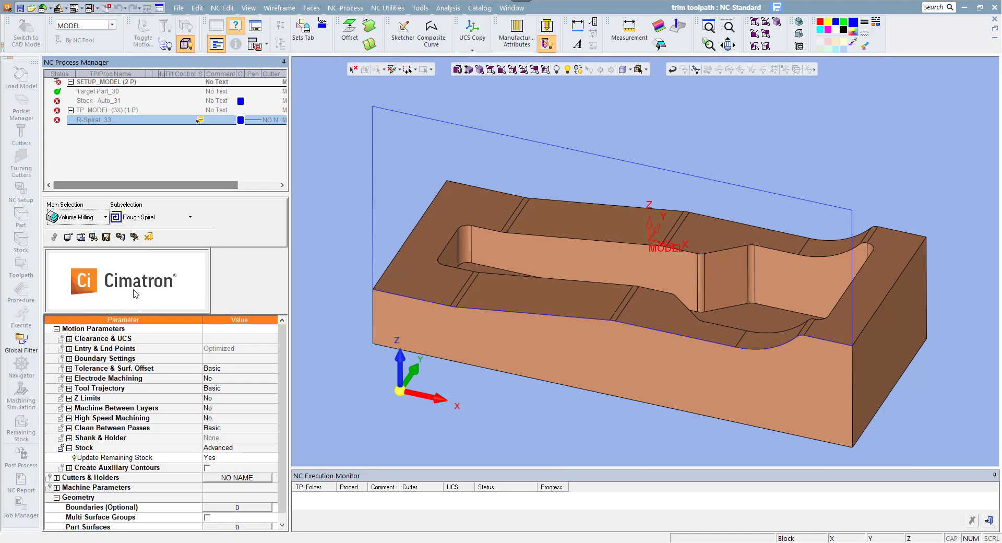
pyautogui.click(57, 329)
pyautogui.click(57, 358)
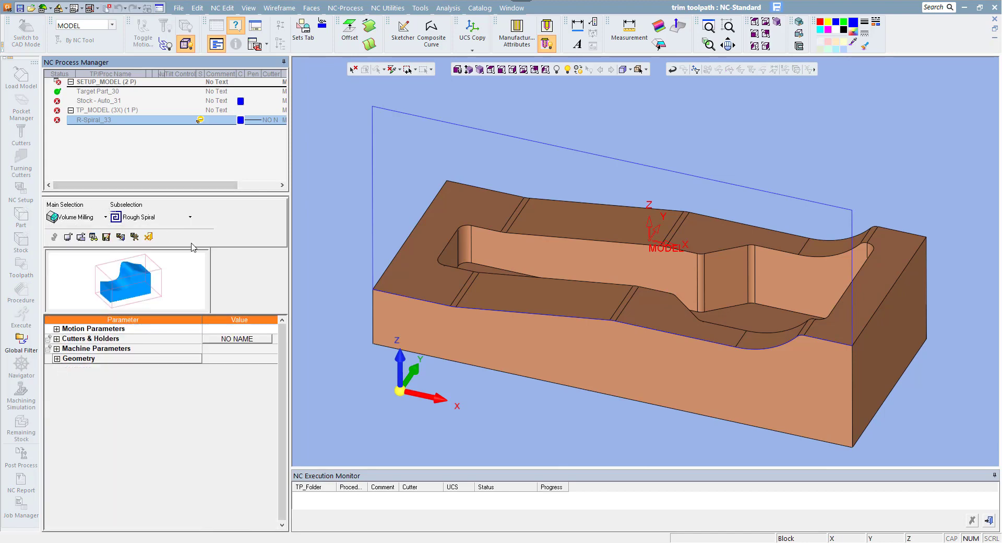
pyautogui.click(190, 216)
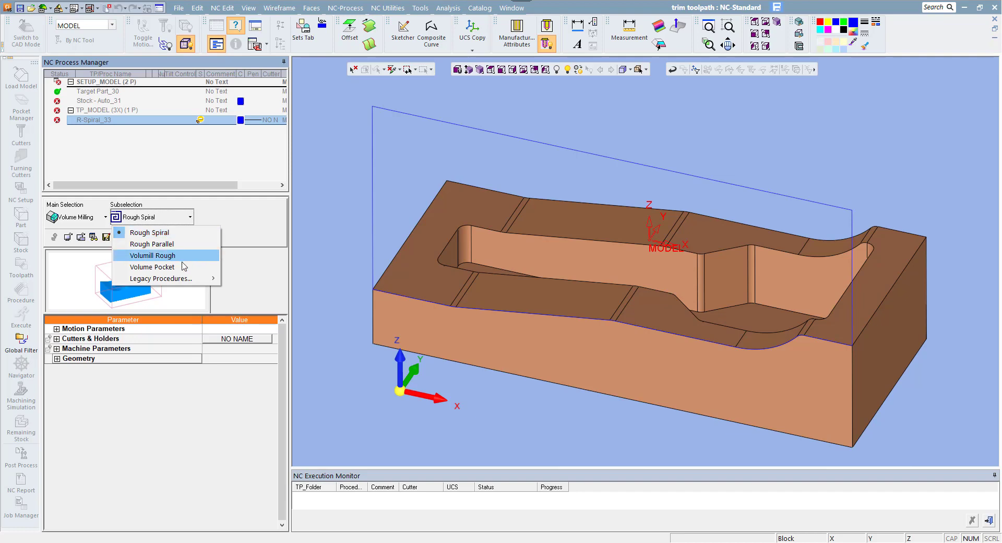
pyautogui.moveTo(183, 280)
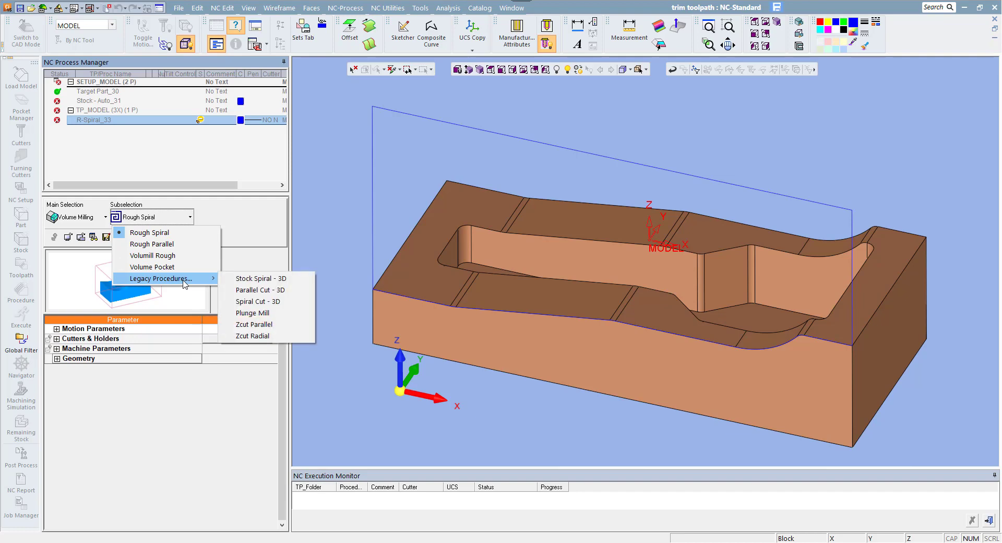
pyautogui.click(281, 302)
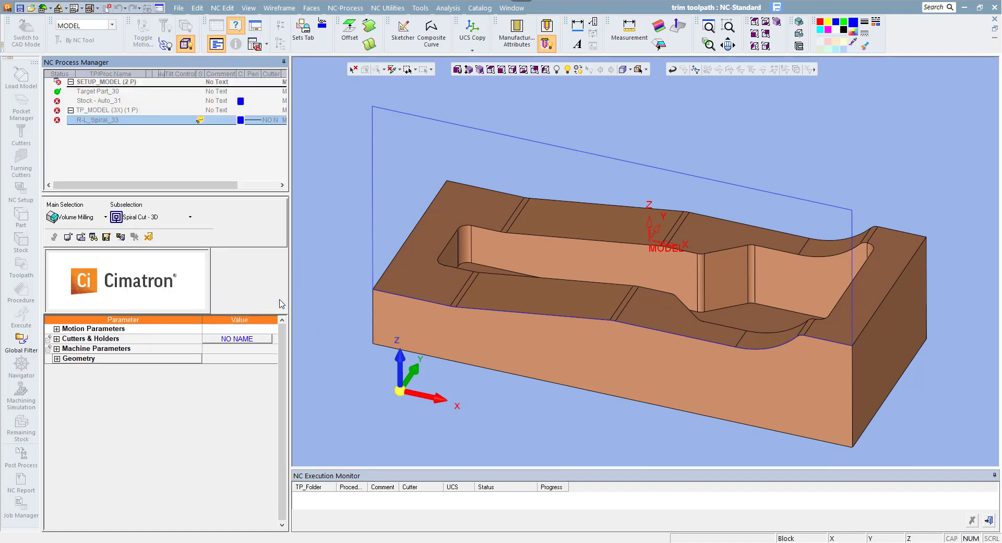
# Assign the FLAT10-H cutter to the procedure after checking its machining and motion parameters.
pyautogui.click(237, 339)
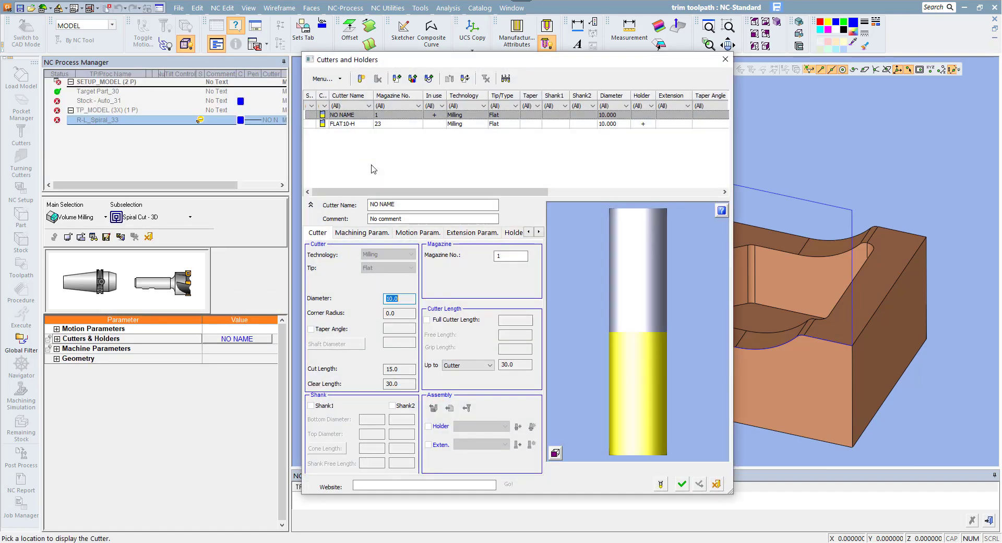
pyautogui.click(345, 125)
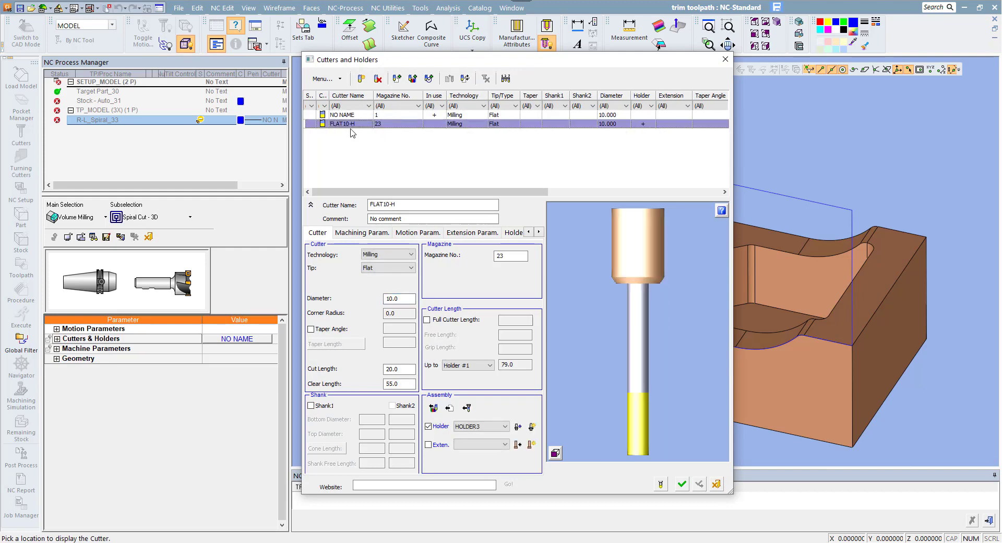
pyautogui.click(362, 233)
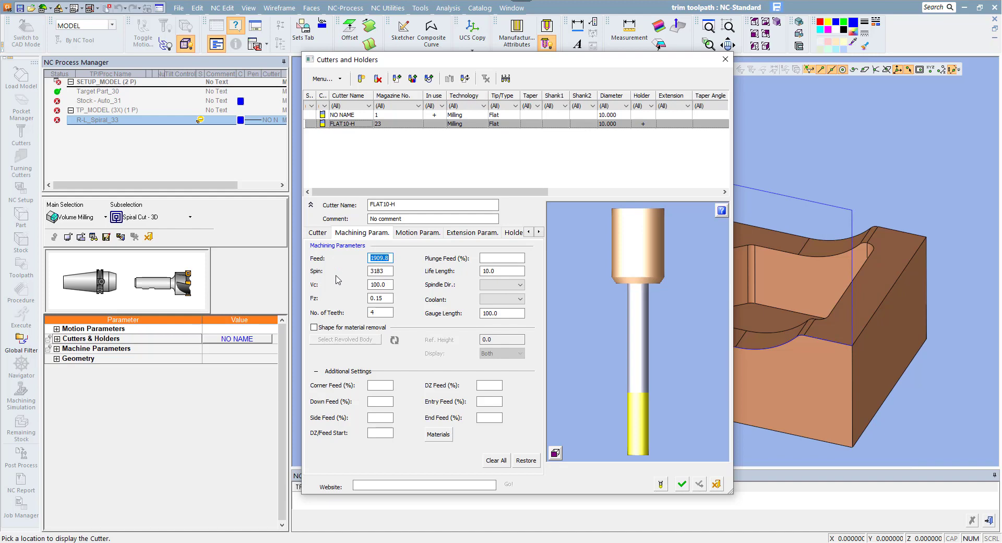
pyautogui.click(402, 237)
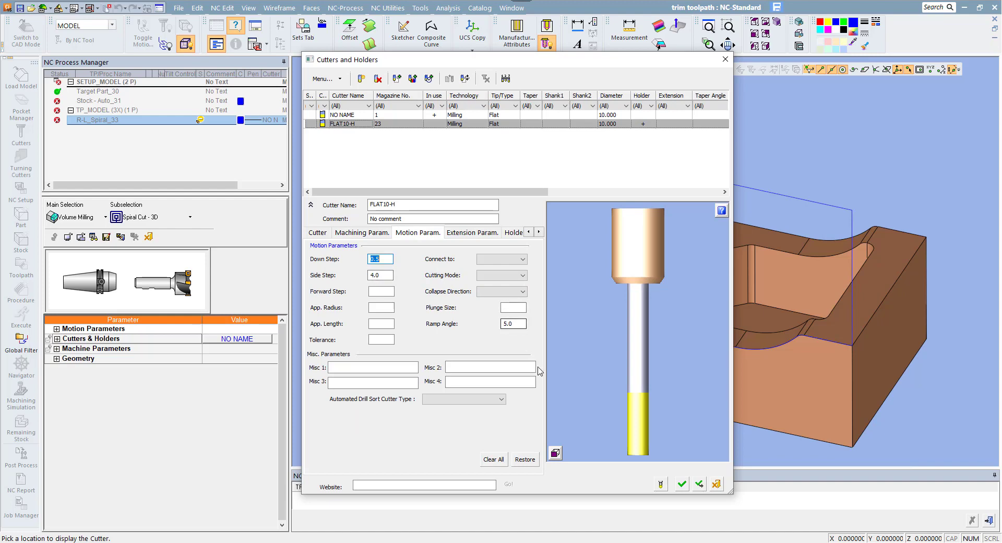
pyautogui.click(682, 484)
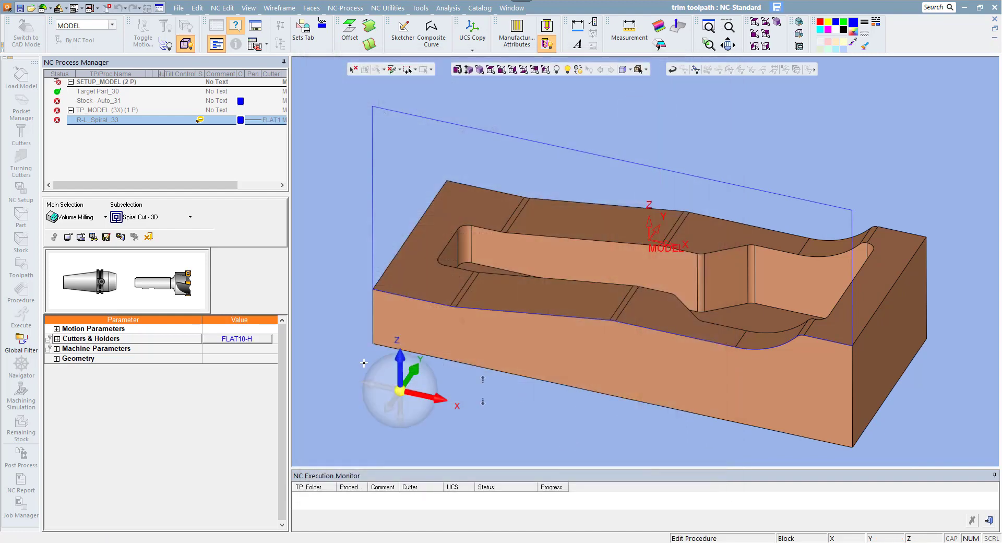
pyautogui.click(57, 349)
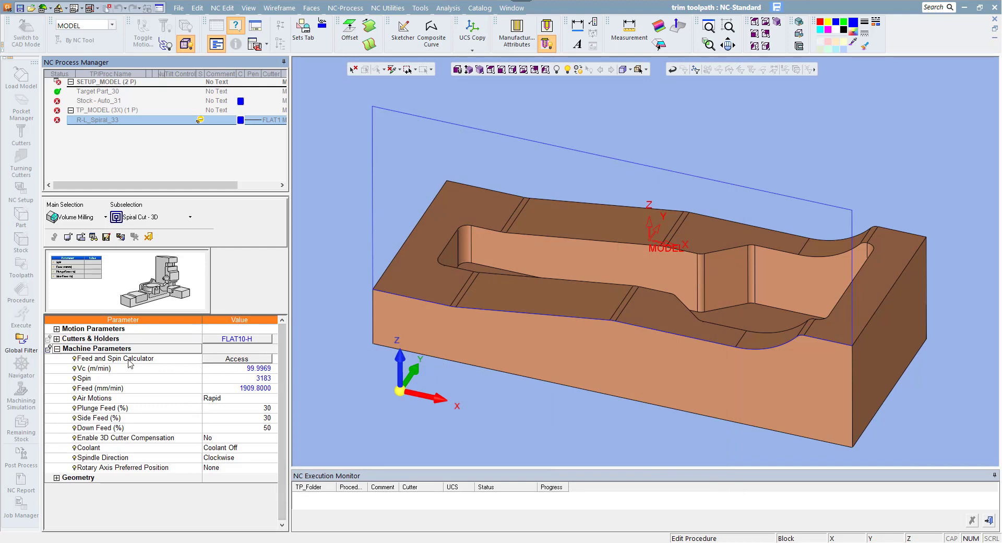
pyautogui.click(56, 329)
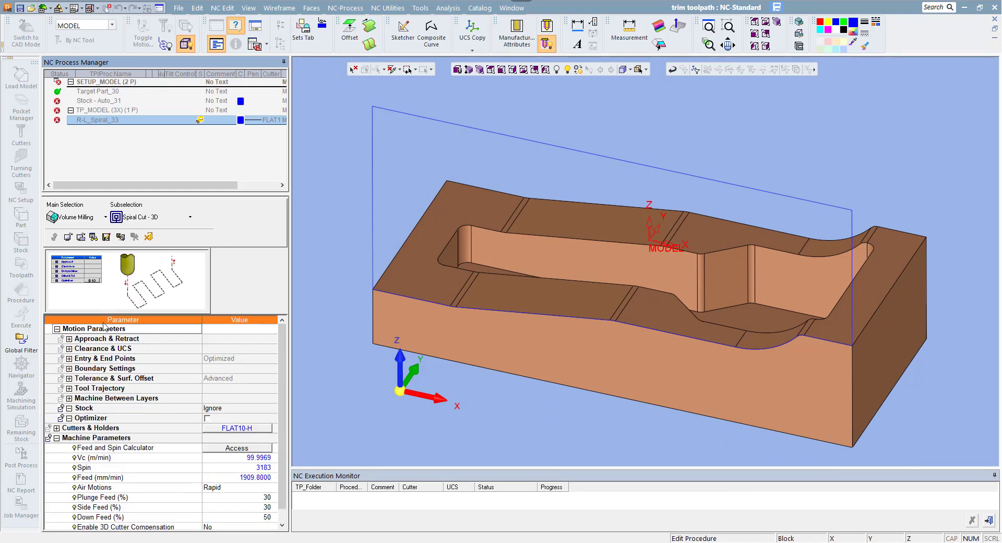
pyautogui.click(57, 329)
pyautogui.click(57, 348)
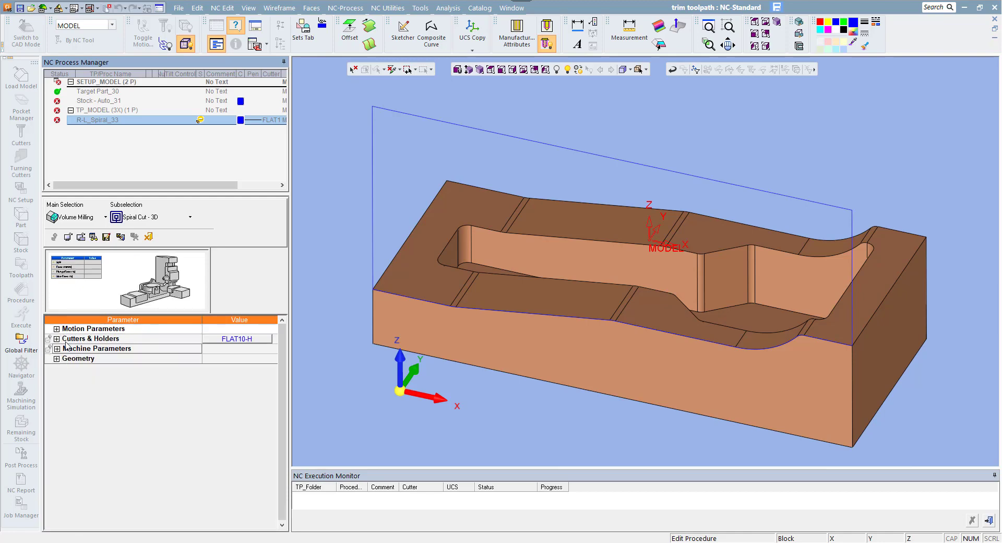
# Create the machining contour from the boundary of the pocket's floor face.
pyautogui.click(57, 358)
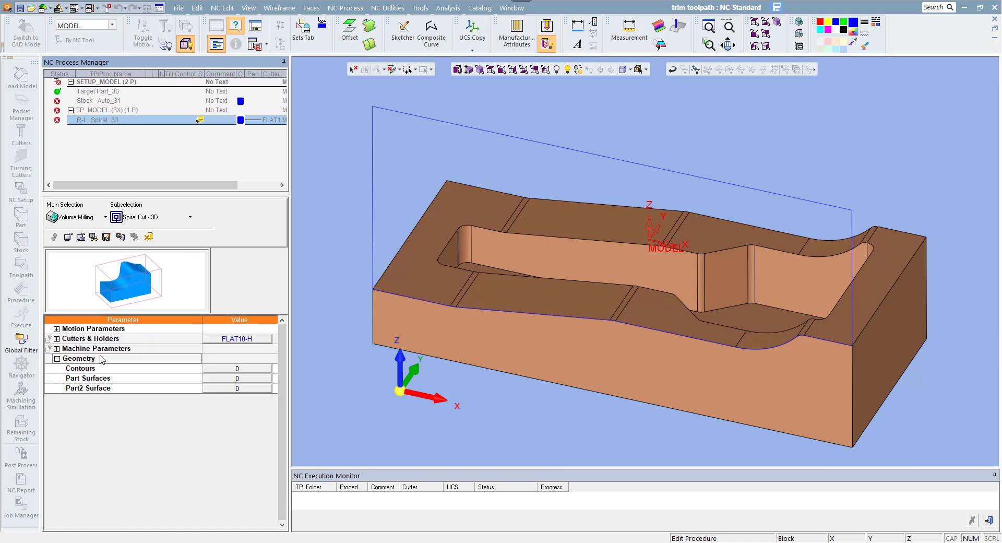
pyautogui.click(233, 369)
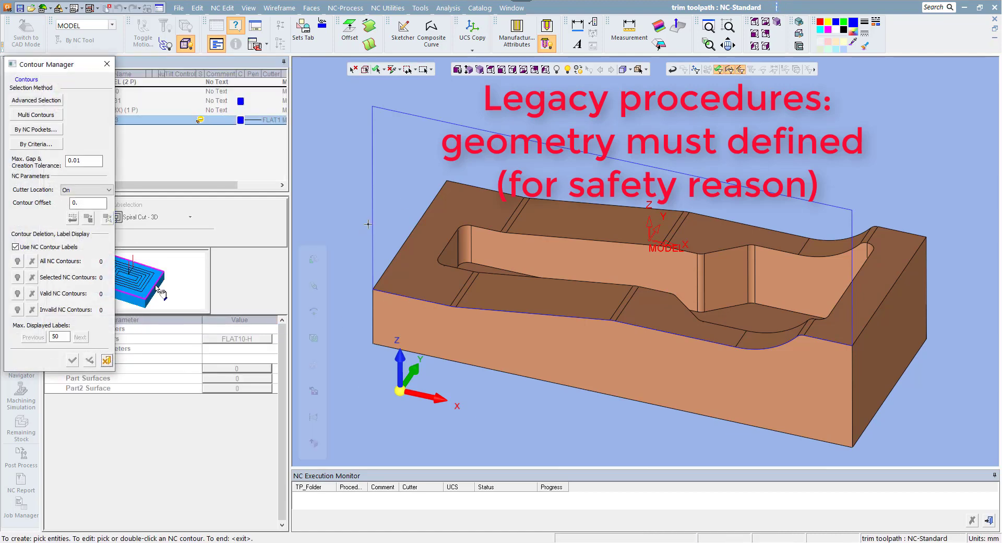
pyautogui.click(733, 320)
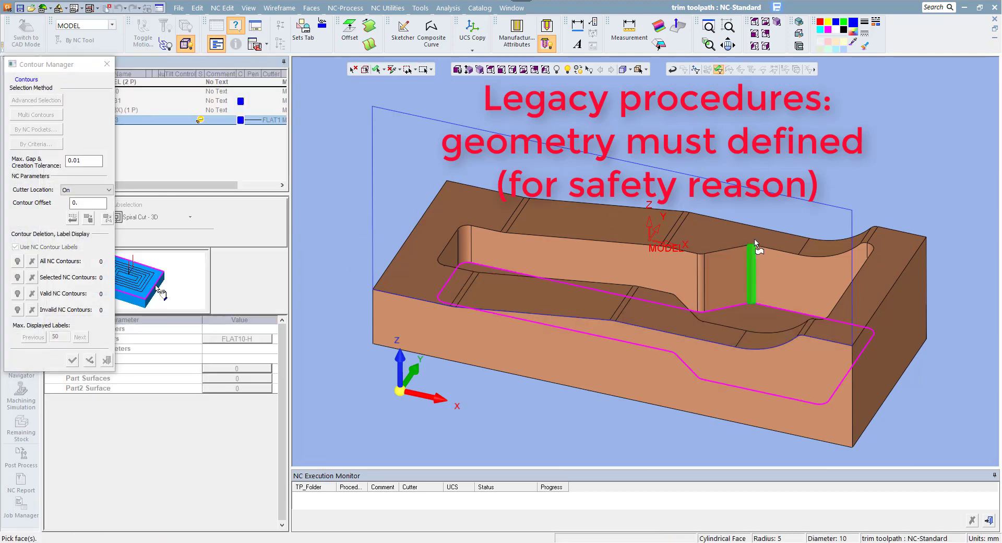
pyautogui.middleClick(720, 143)
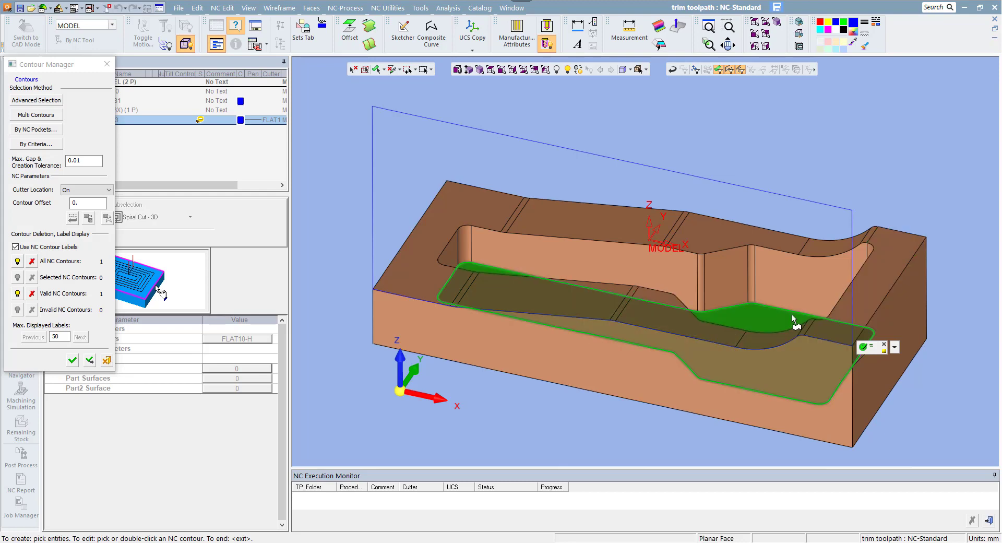
# Set the pocket contour's cutter location to In, check it from above, and accept the contour.
pyautogui.click(866, 349)
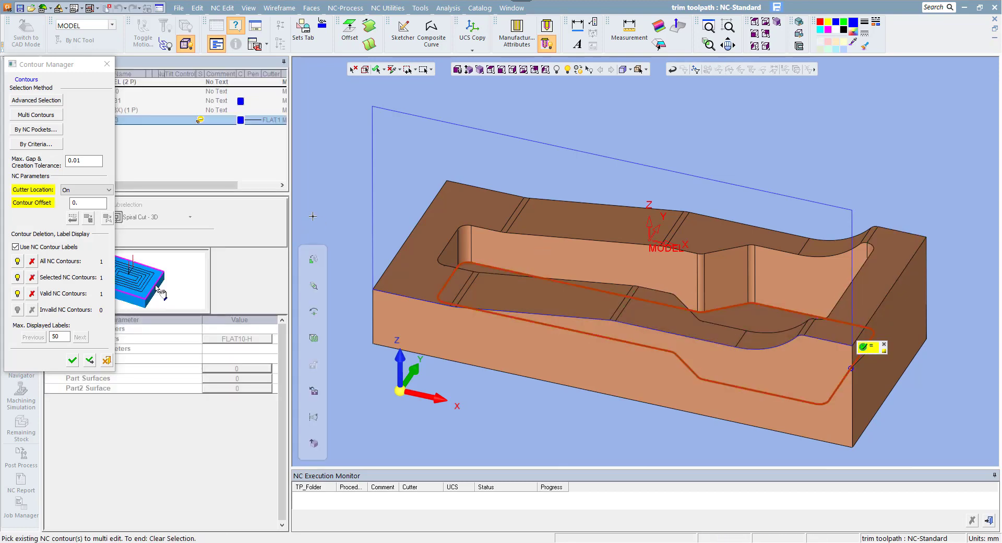
pyautogui.click(108, 191)
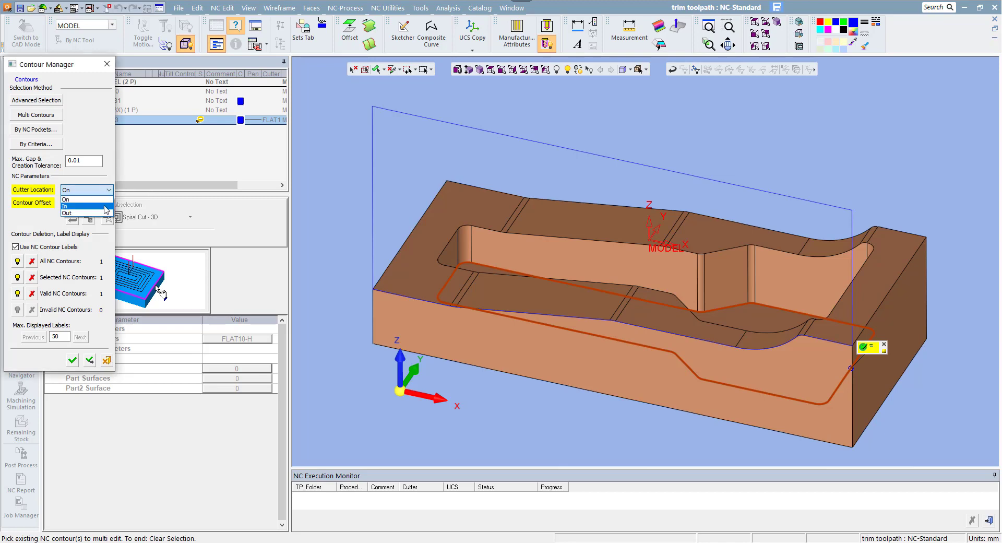
pyautogui.click(105, 207)
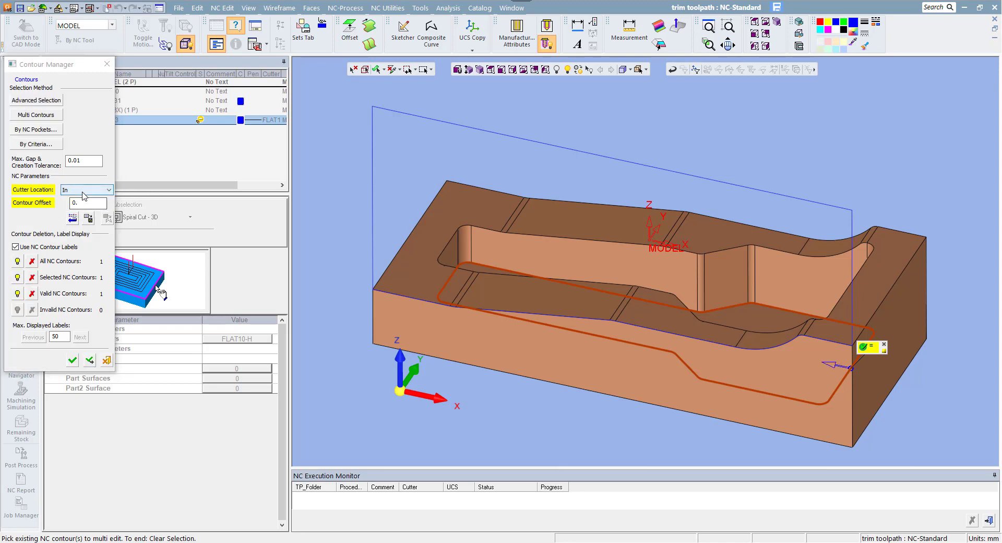
pyautogui.click(491, 69)
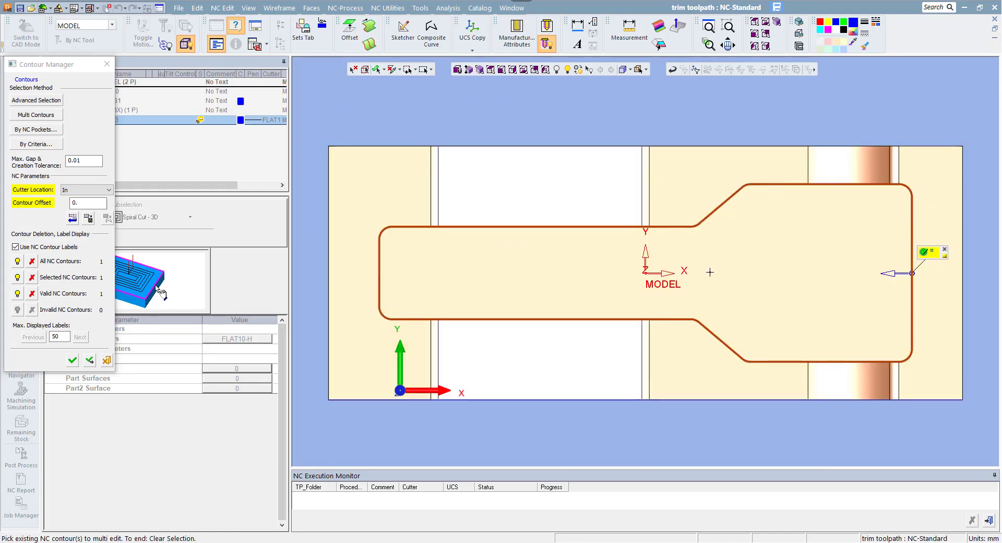
pyautogui.click(468, 69)
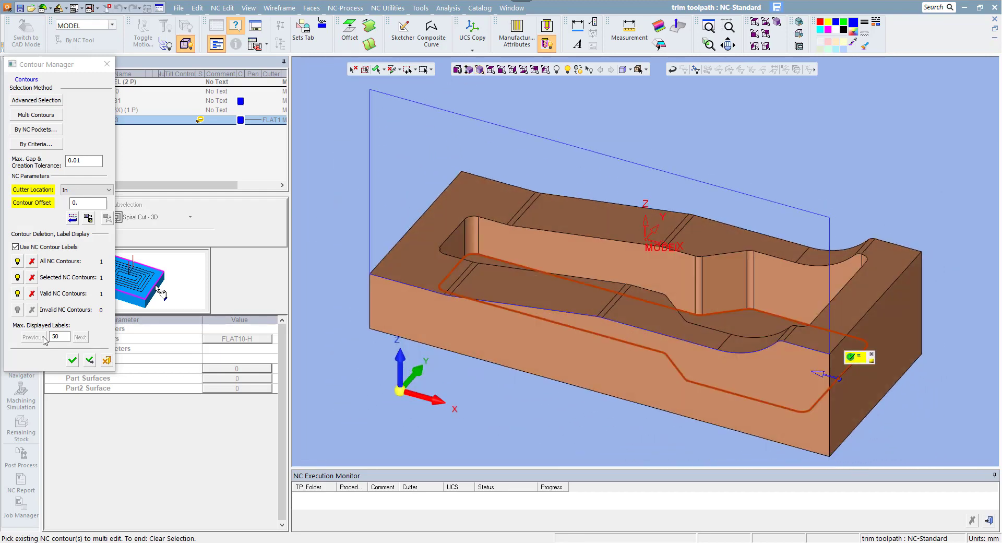
pyautogui.click(72, 360)
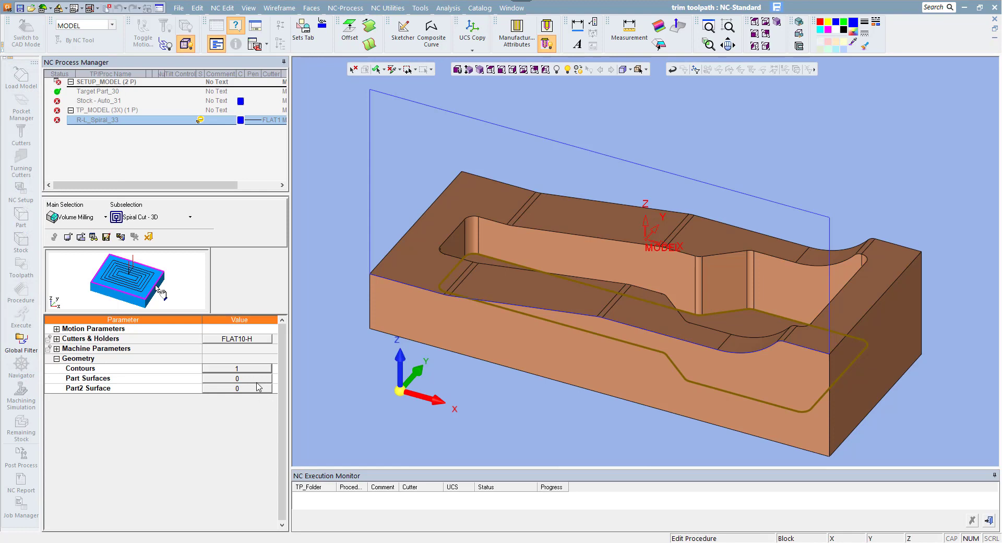
# Define all displayed surfaces of the model as the part surfaces.
pyautogui.click(261, 380)
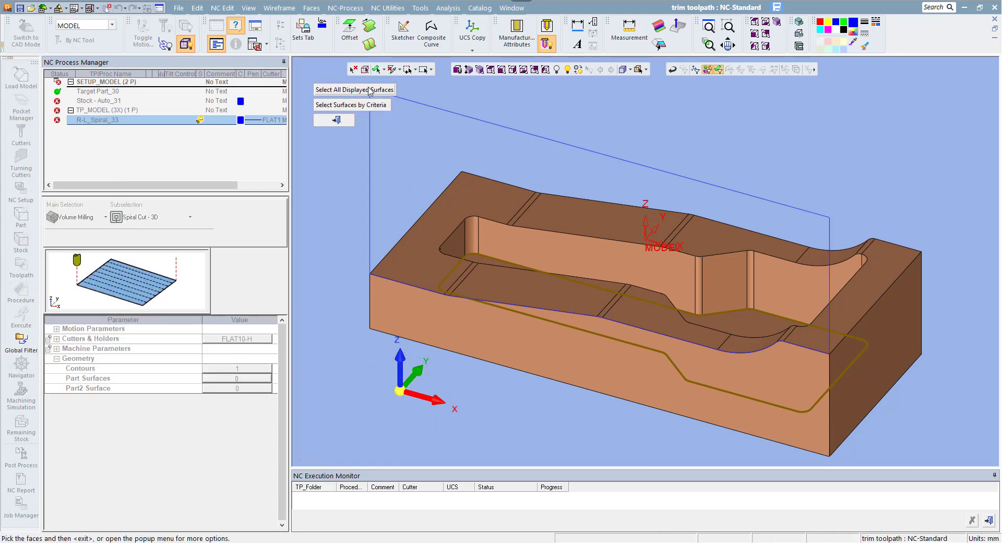
pyautogui.click(369, 90)
pyautogui.middleClick(453, 120)
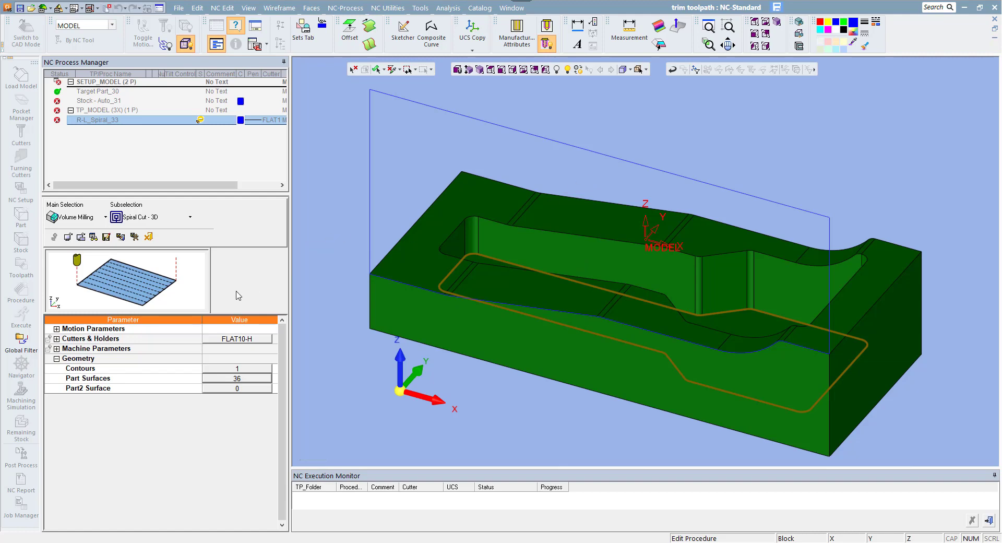
# Set the internal clearance's Absolute Z to 15 in the Clearance & UCS motion parameters.
pyautogui.click(57, 329)
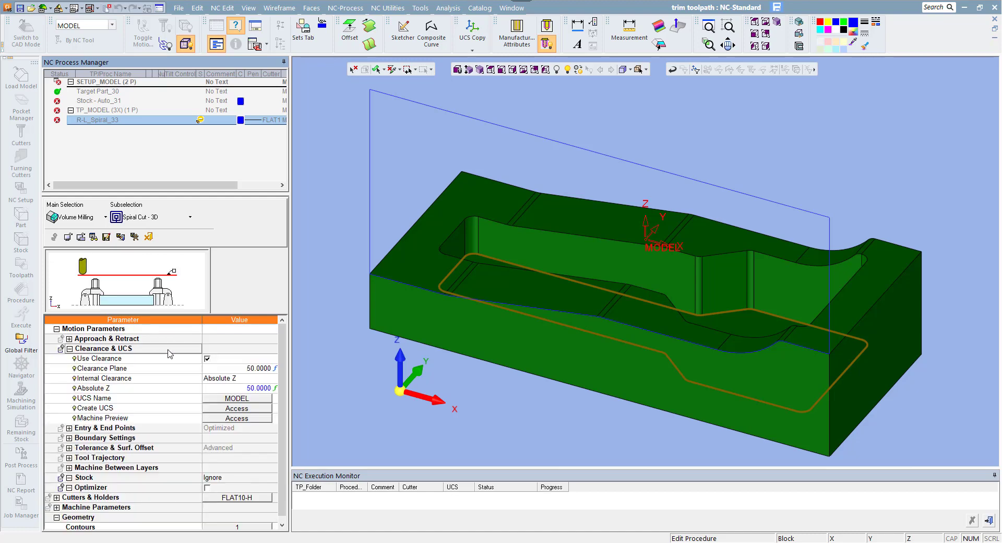
pyautogui.click(217, 391)
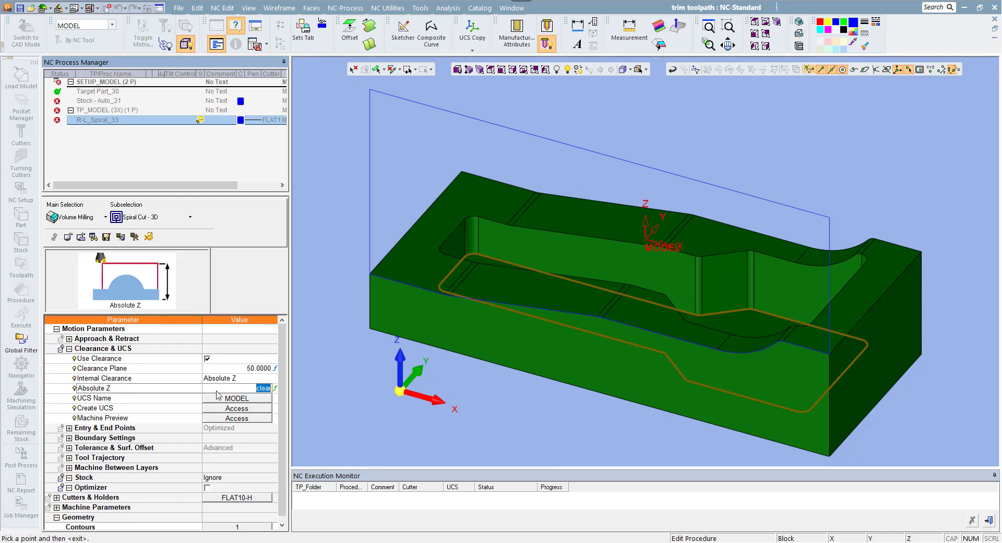
pyautogui.write('15')
pyautogui.press('Return')
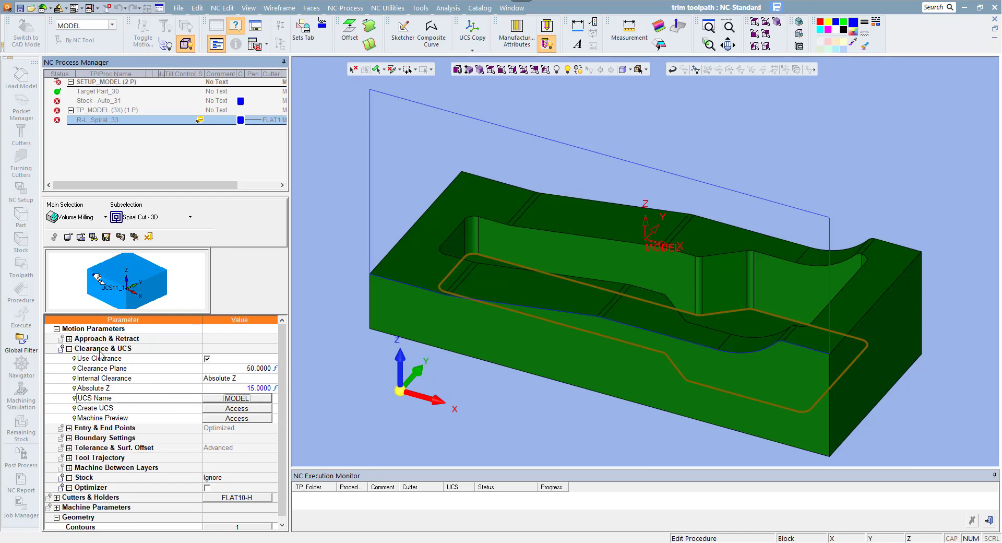
pyautogui.click(70, 349)
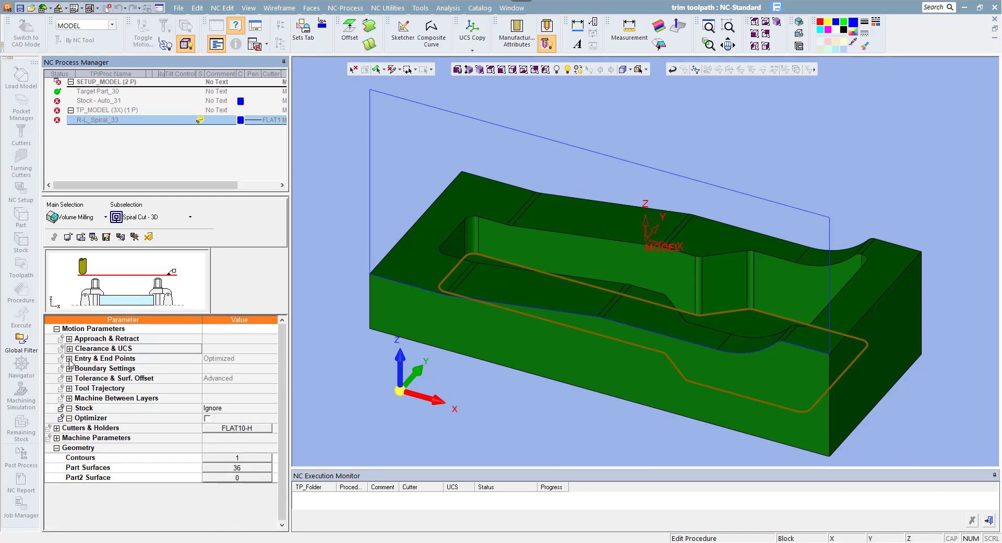
# Check the ramp angle under Entry & End Points and set the Part Surface Offset to 0.3.
pyautogui.click(69, 358)
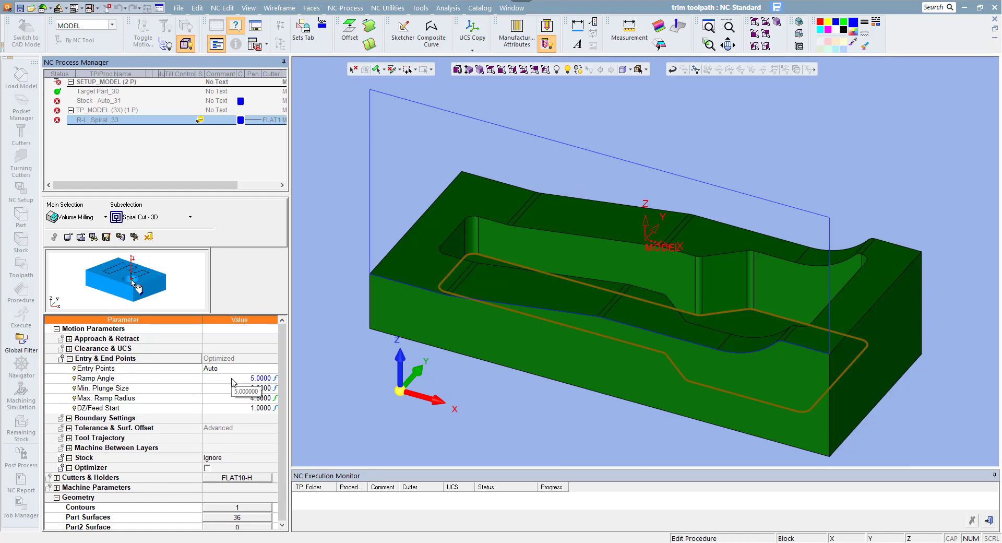
pyautogui.click(171, 379)
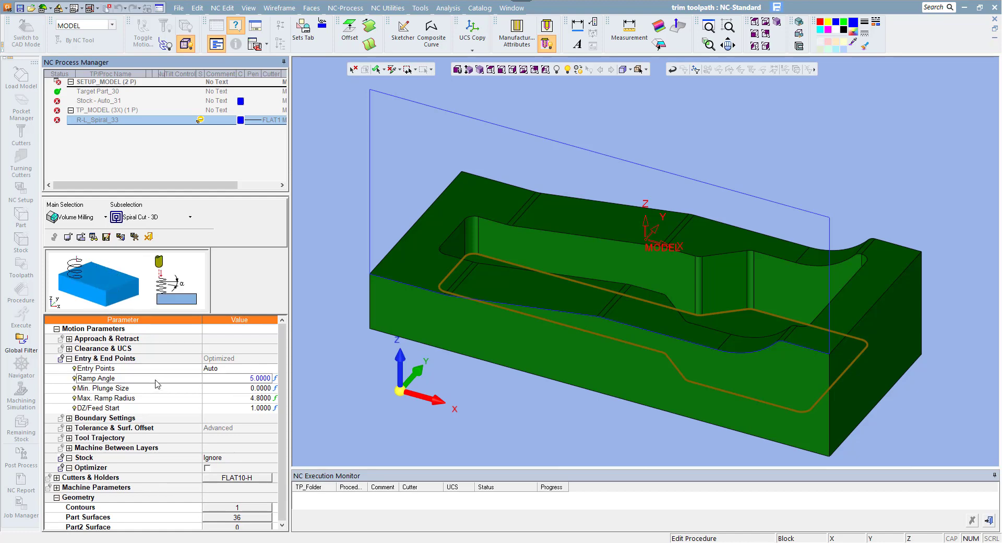
pyautogui.click(69, 358)
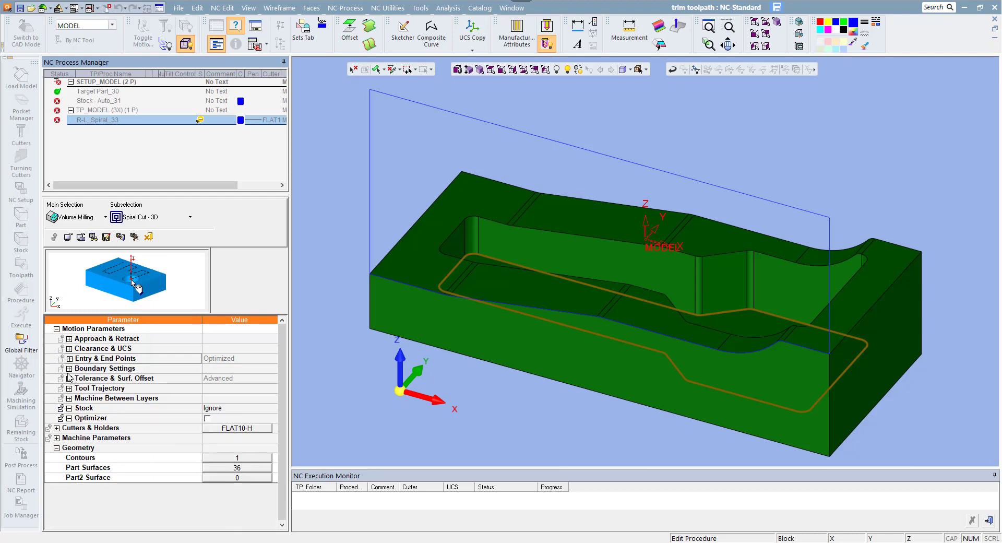
pyautogui.click(69, 378)
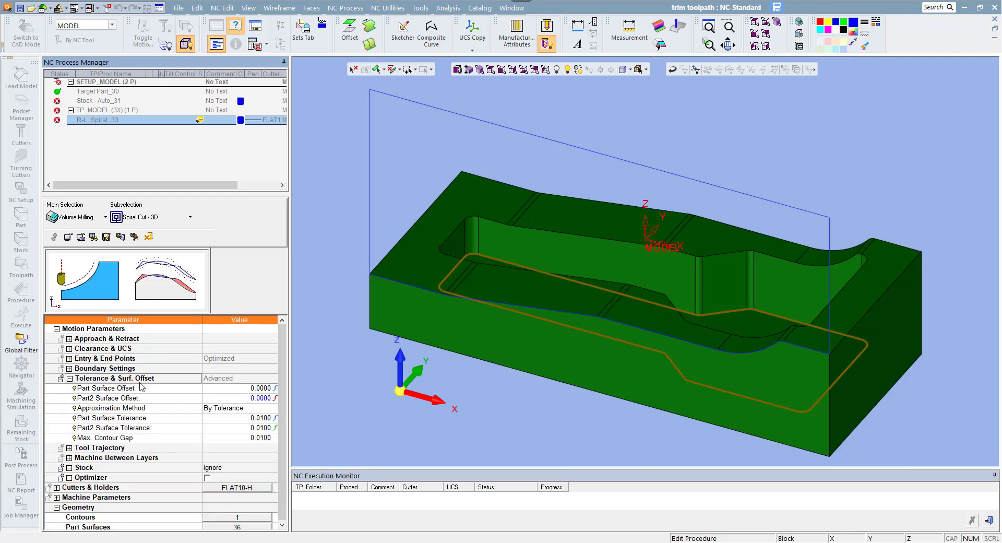
pyautogui.click(213, 388)
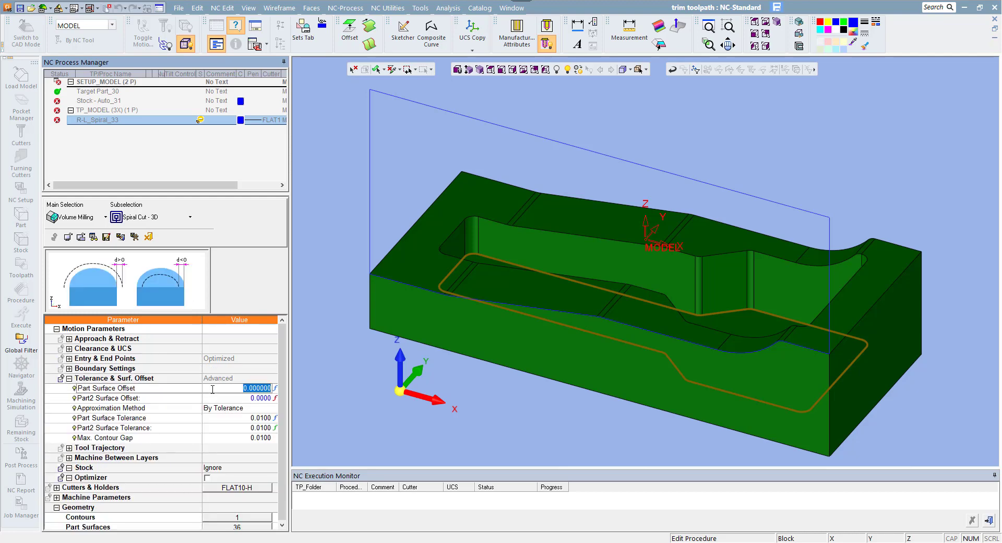
pyautogui.write('0.3')
pyautogui.press('Return')
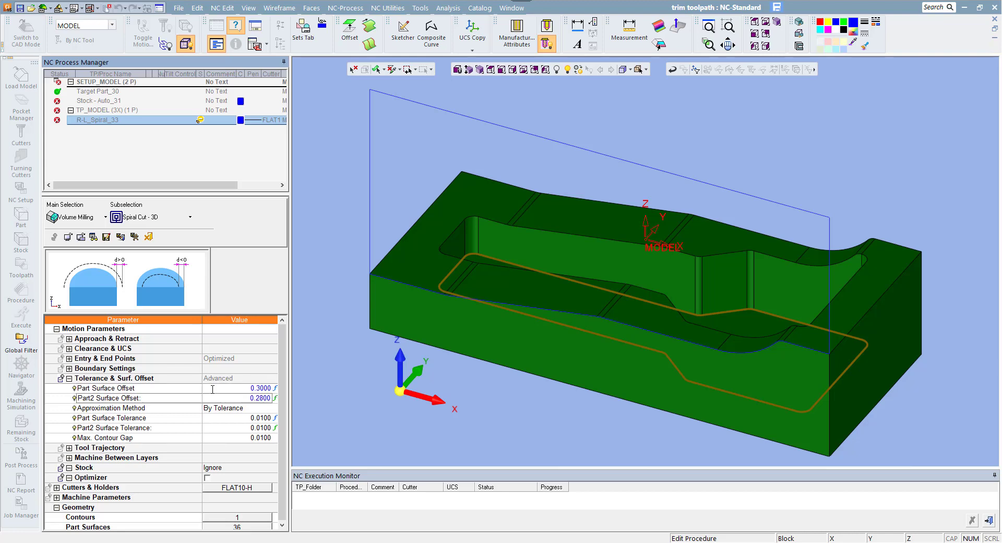
pyautogui.click(69, 378)
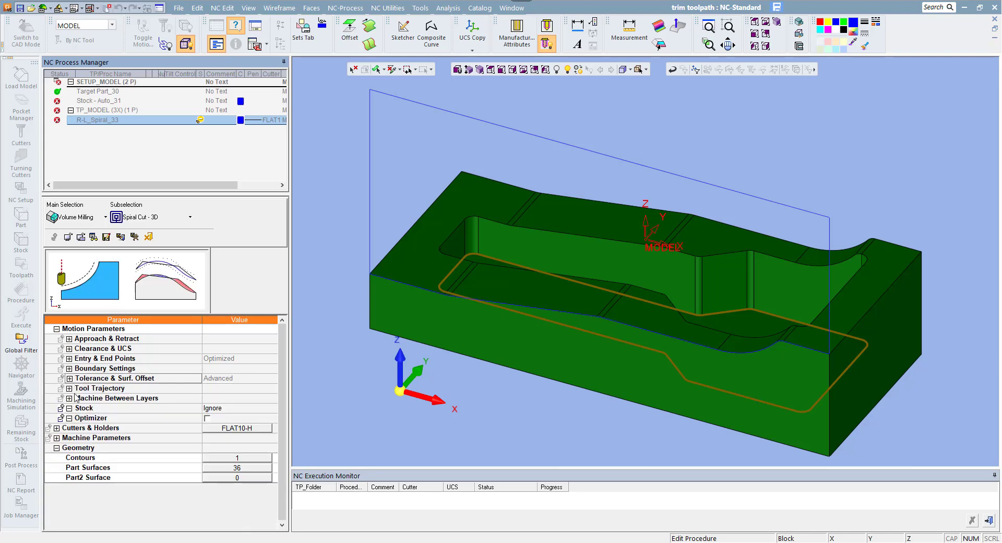
# Review the Tool Trajectory side step and enable Auto Update from Cutters & Holders in the NC General Preferences.
pyautogui.click(69, 388)
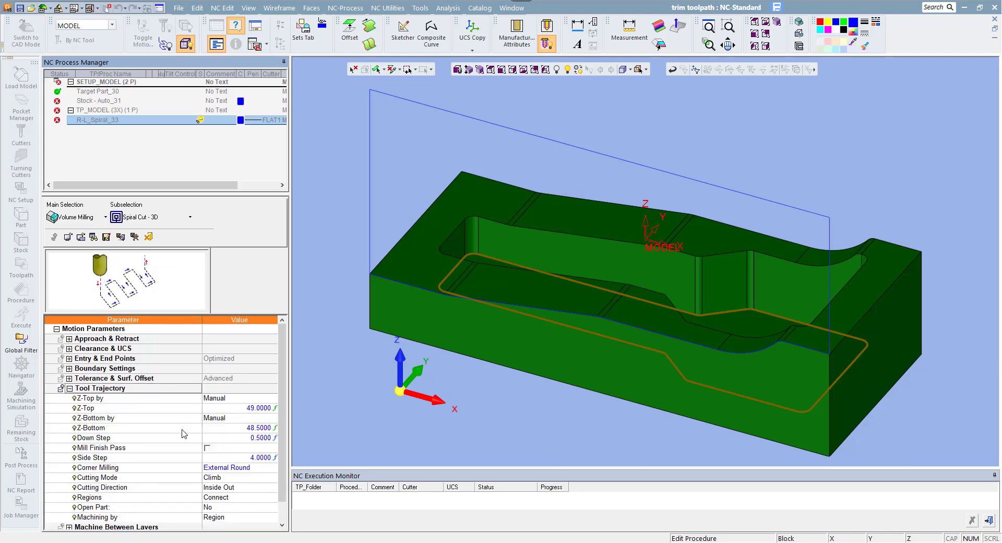
pyautogui.click(169, 459)
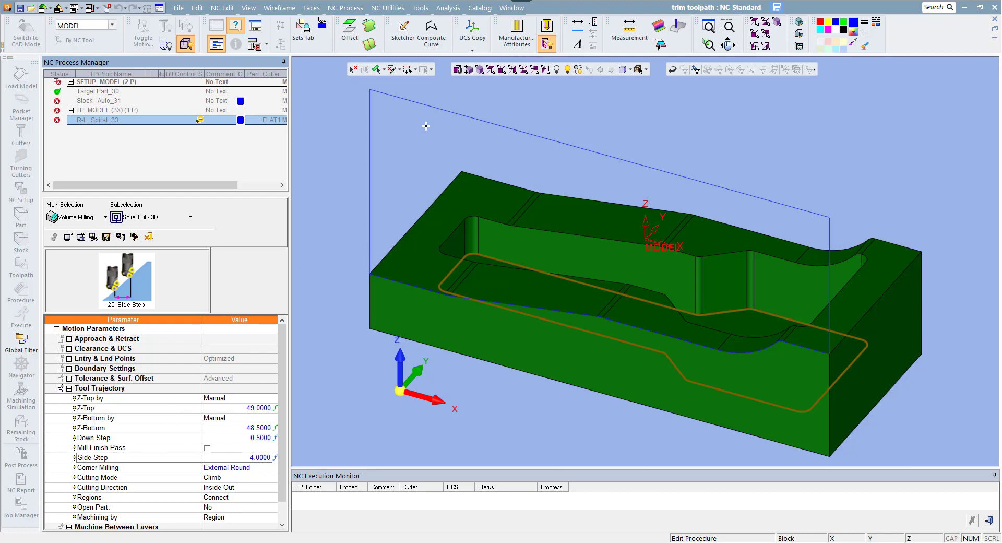
pyautogui.click(420, 8)
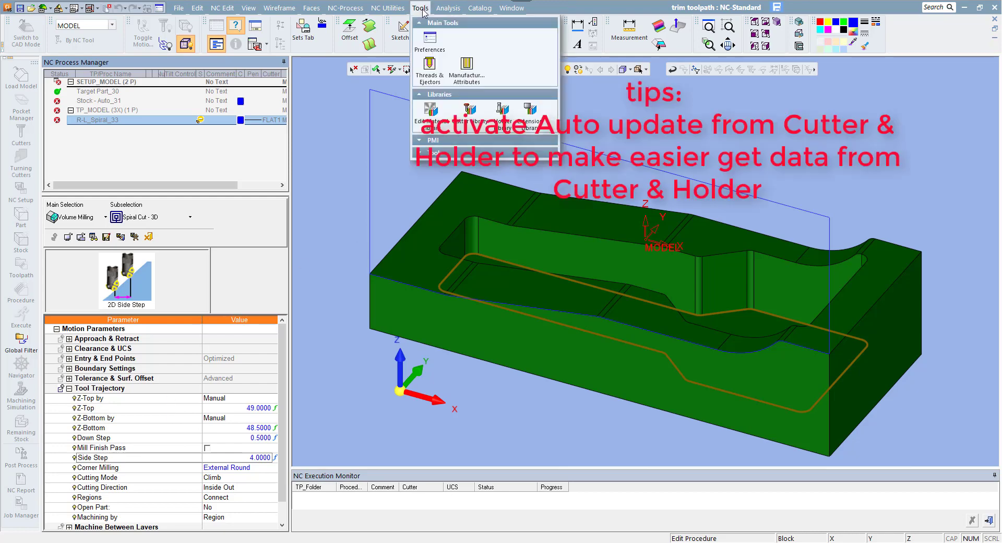
pyautogui.click(430, 40)
pyautogui.click(353, 120)
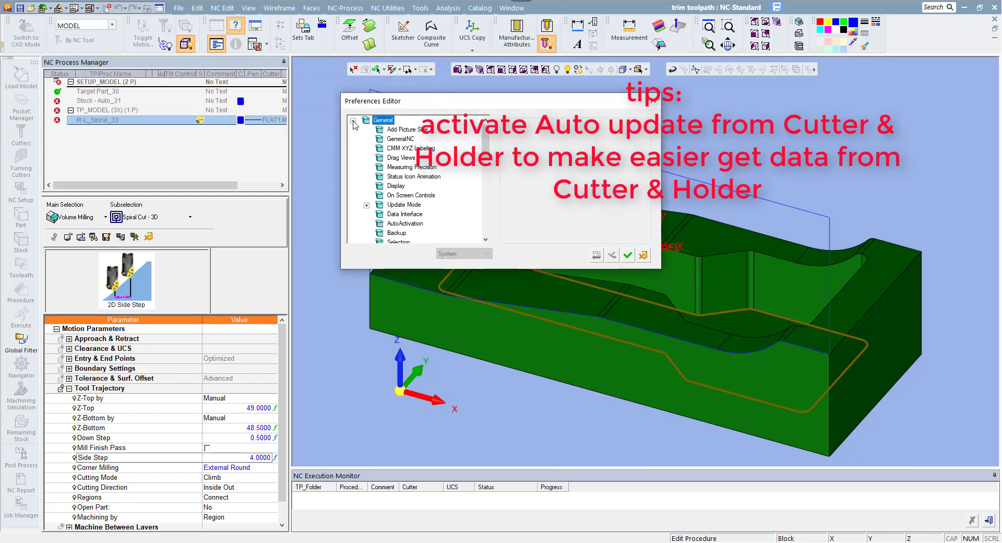
pyautogui.click(397, 140)
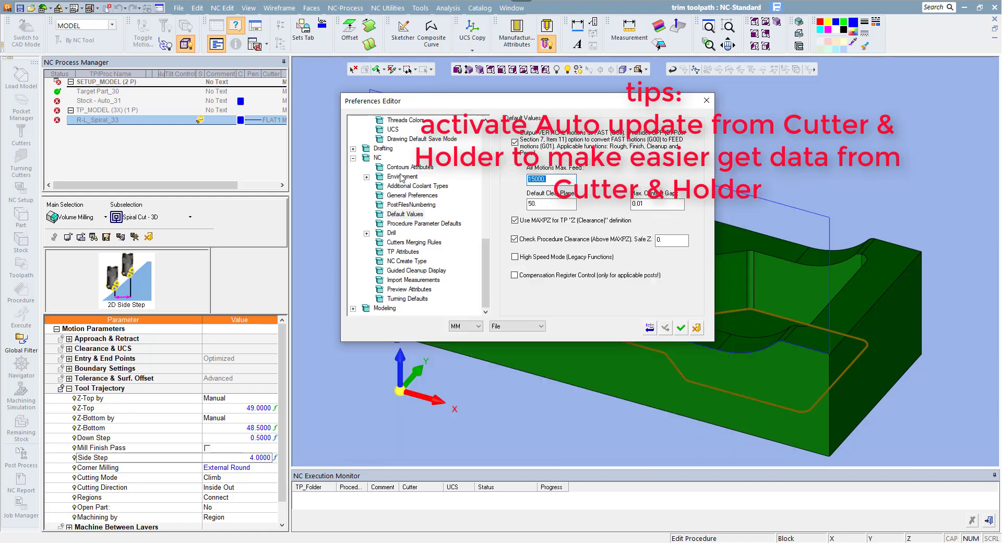
pyautogui.click(403, 197)
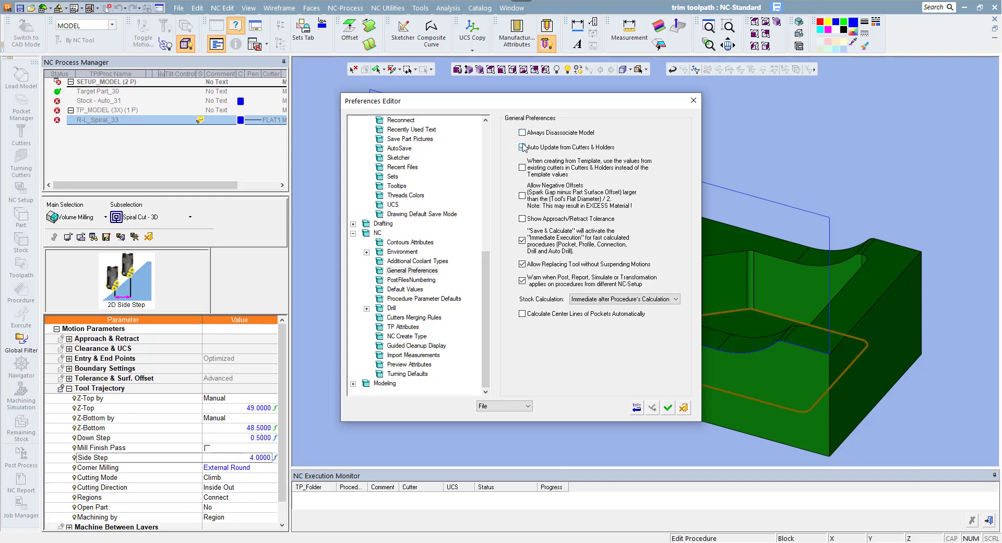
pyautogui.click(667, 409)
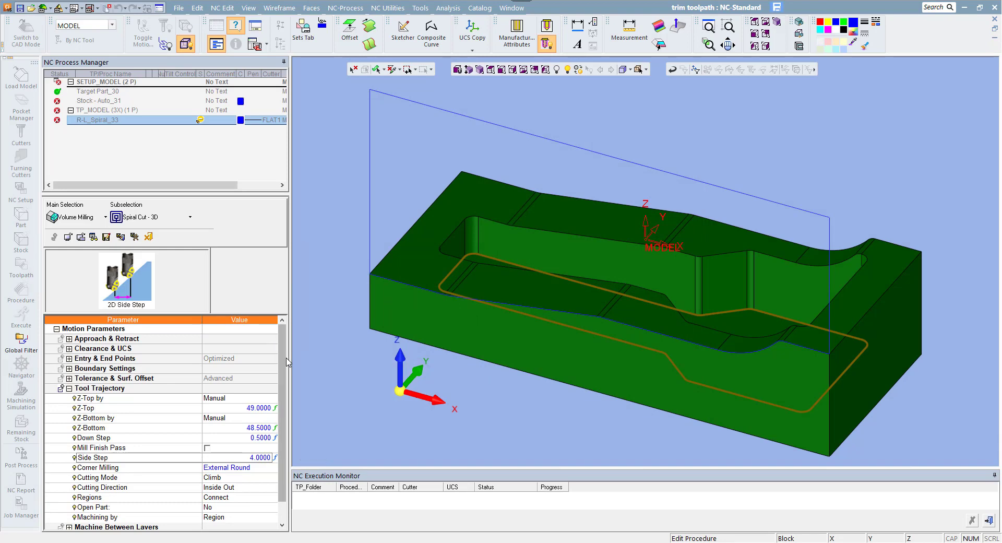
# Switch the procedure's cutter to NO NAME and back to FLAT10-H.
pyautogui.scroll(-3, 282, 366)
pyautogui.click(256, 467)
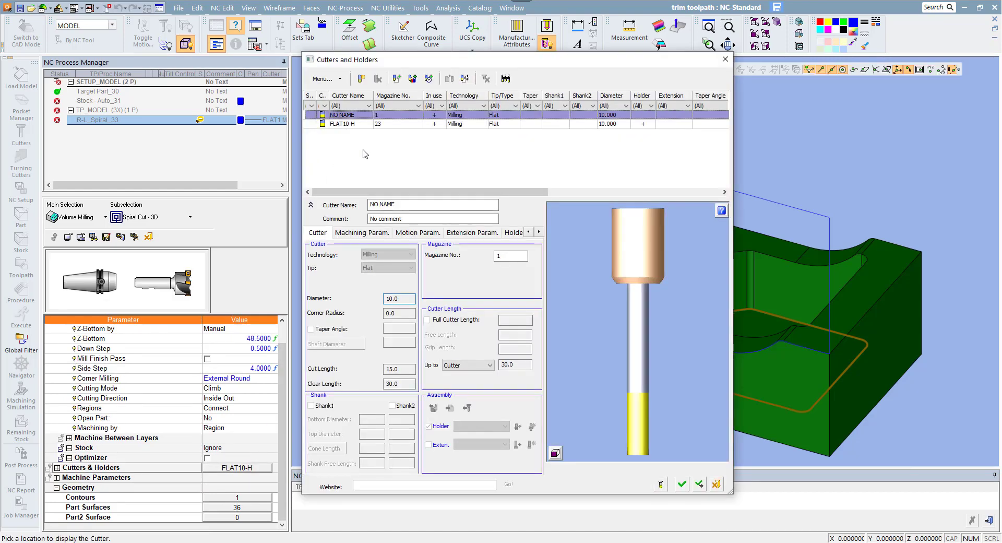
pyautogui.click(683, 484)
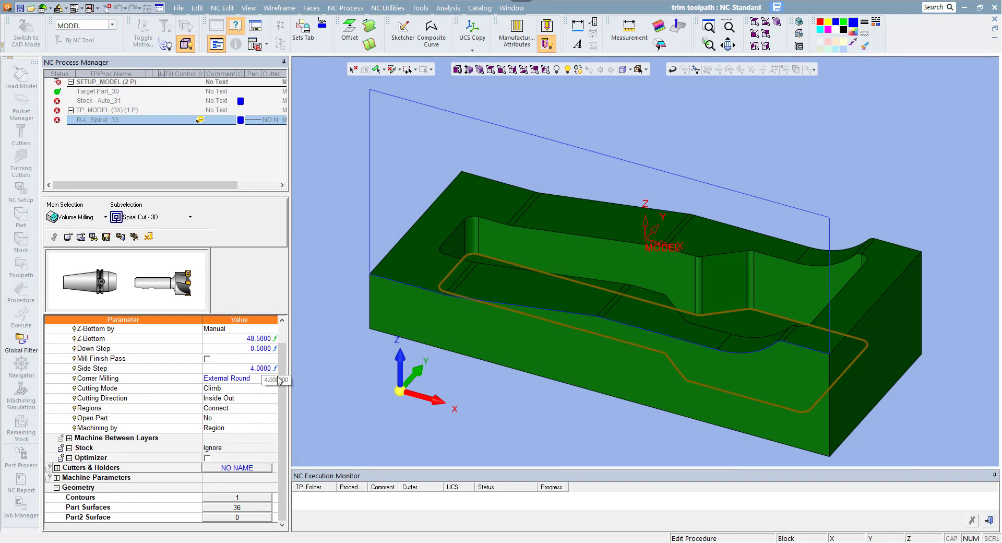
pyautogui.click(253, 466)
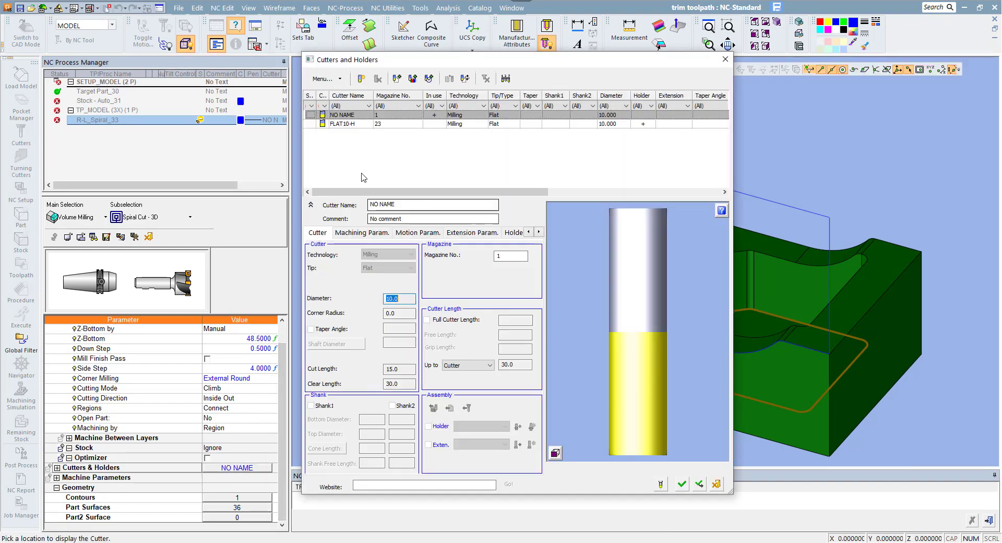
pyautogui.click(347, 124)
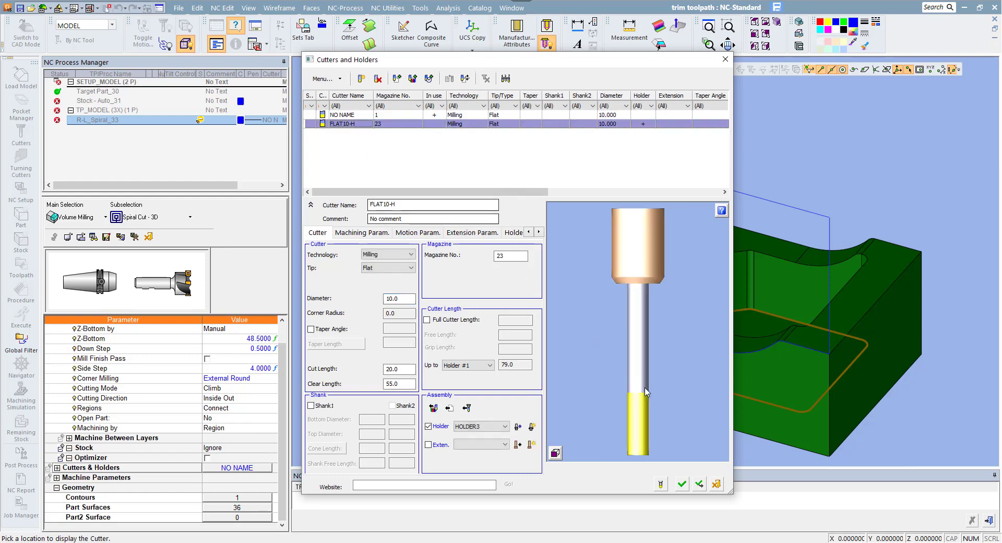
pyautogui.click(682, 484)
# Set Z-Top manually to 0 by picking the block's upper corner point.
pyautogui.scroll(3, 248, 428)
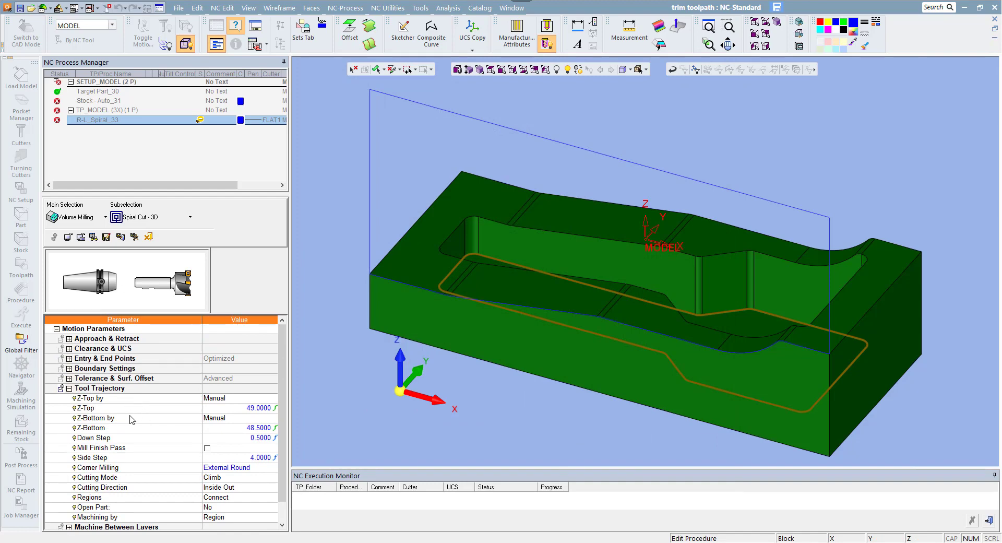
pyautogui.click(240, 399)
pyautogui.click(251, 408)
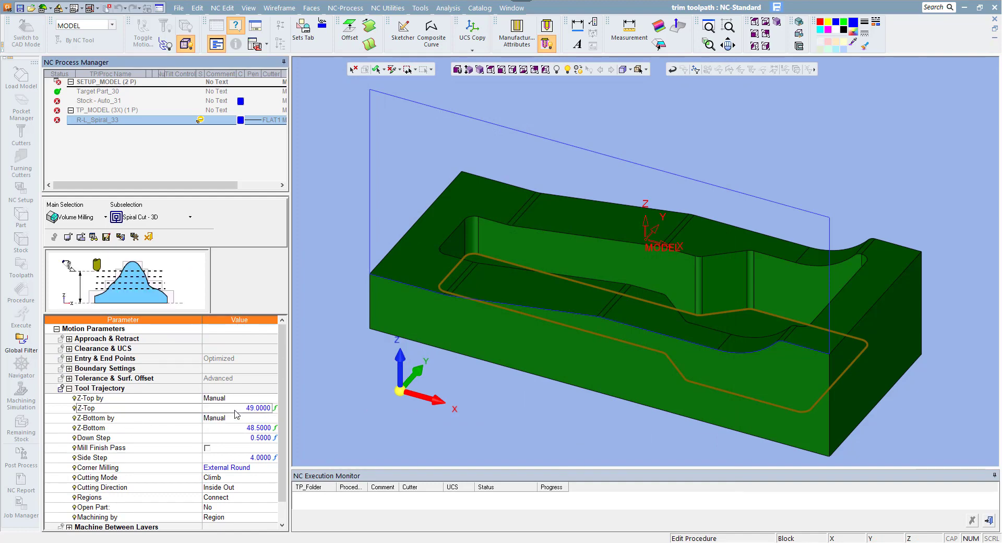
pyautogui.click(922, 256)
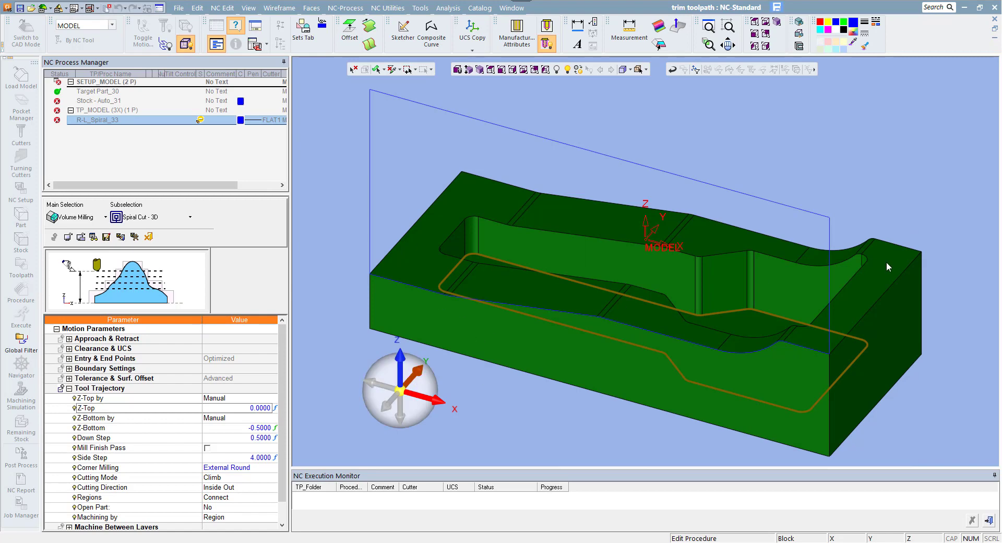
# Define Z-Top by Entities using all displayed entities of the model.
pyautogui.click(248, 398)
pyautogui.click(248, 398)
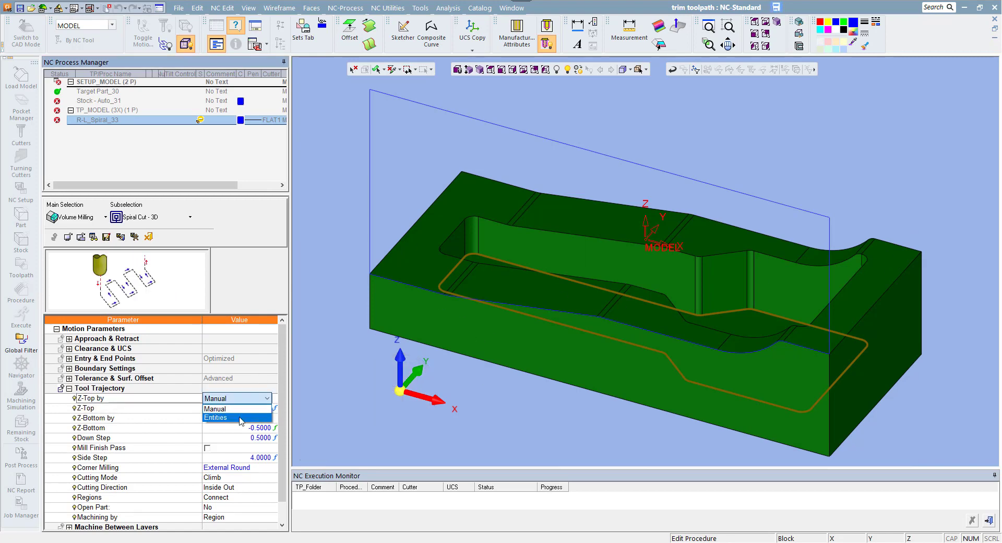
pyautogui.click(224, 415)
pyautogui.click(227, 409)
pyautogui.click(356, 89)
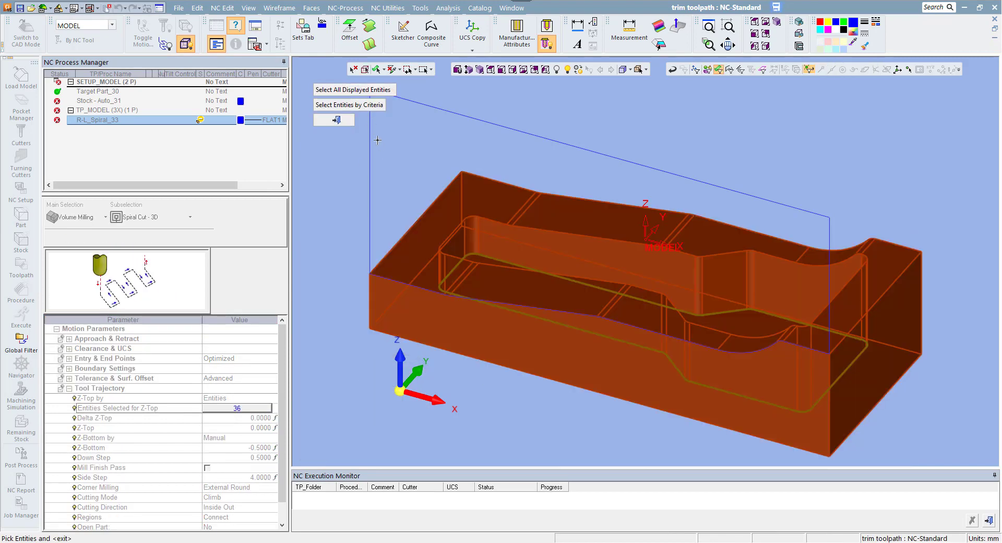
pyautogui.middleClick(542, 149)
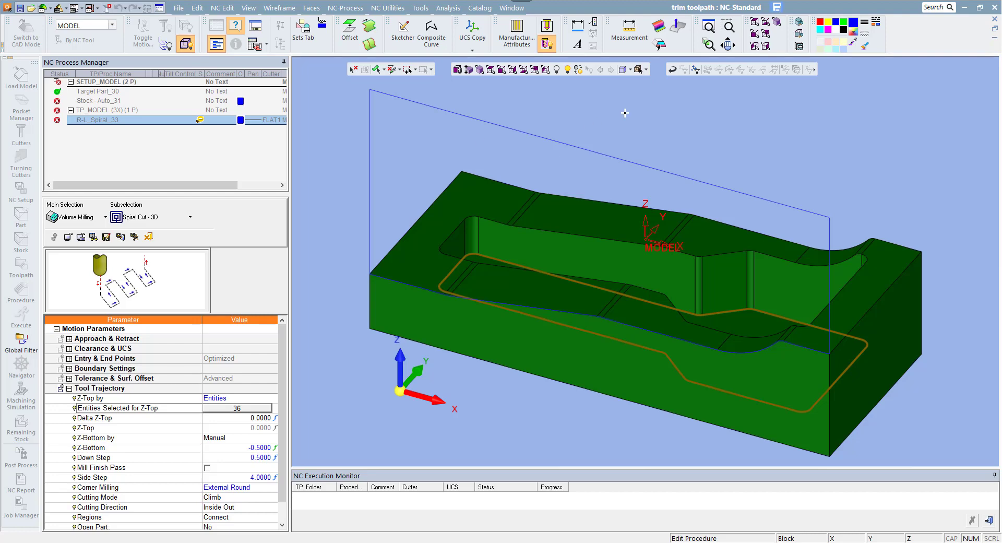
# Set Z-Bottom manually to -50 by picking a point on the pocket's floor.
pyautogui.click(231, 437)
pyautogui.click(232, 439)
pyautogui.click(229, 450)
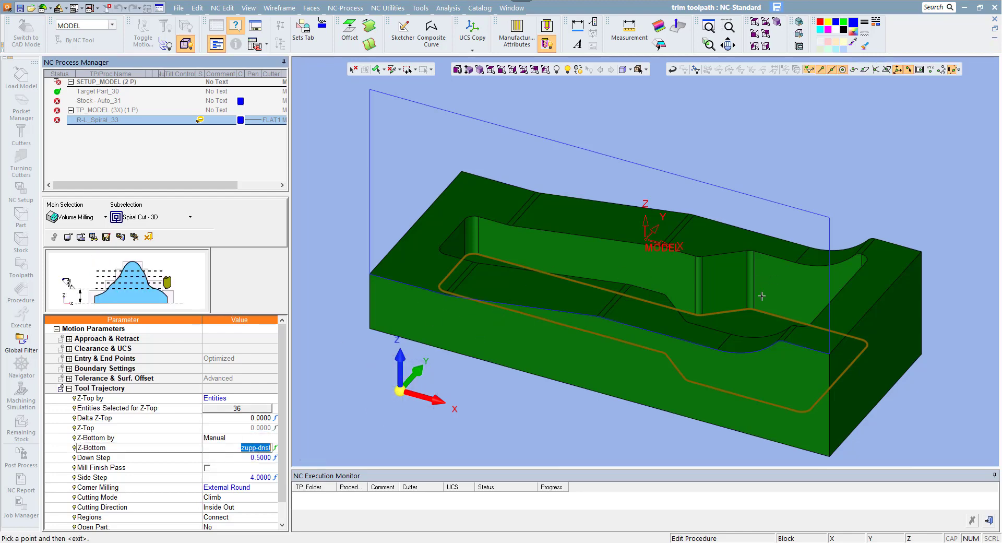
pyautogui.click(763, 335)
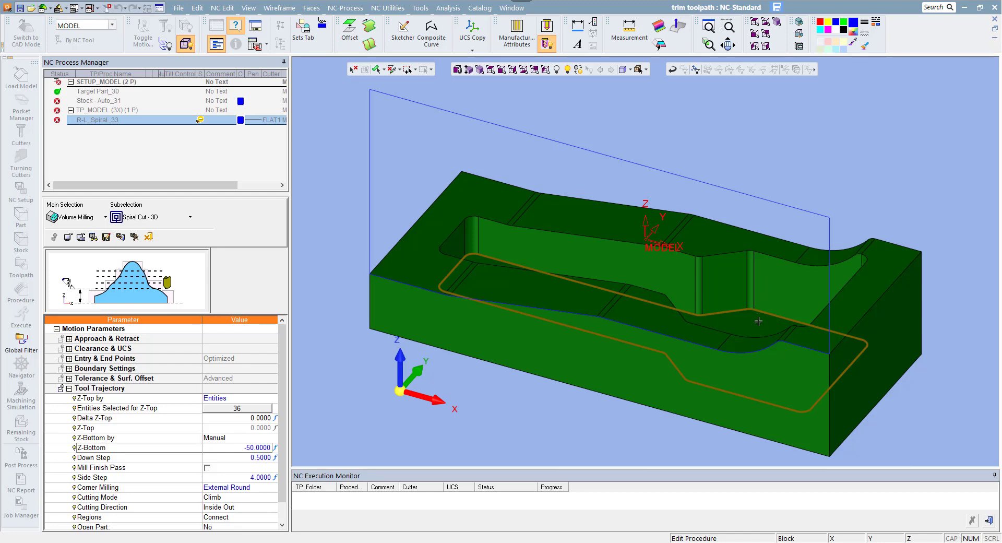
# Define Z-Bottom by Entities using all displayed entities of the model.
pyautogui.moveTo(757, 325); pyautogui.dragTo(768, 289, button='middle')
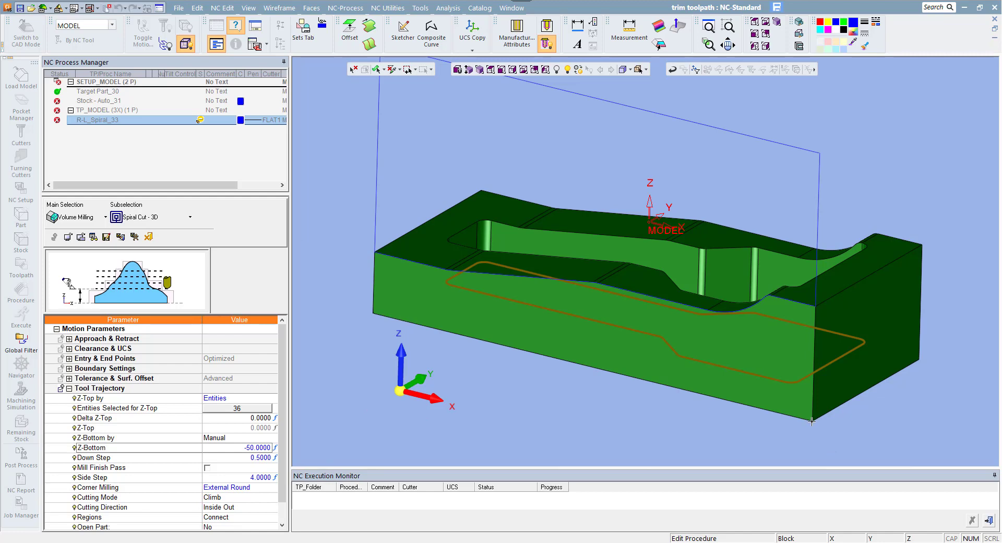
pyautogui.click(224, 438)
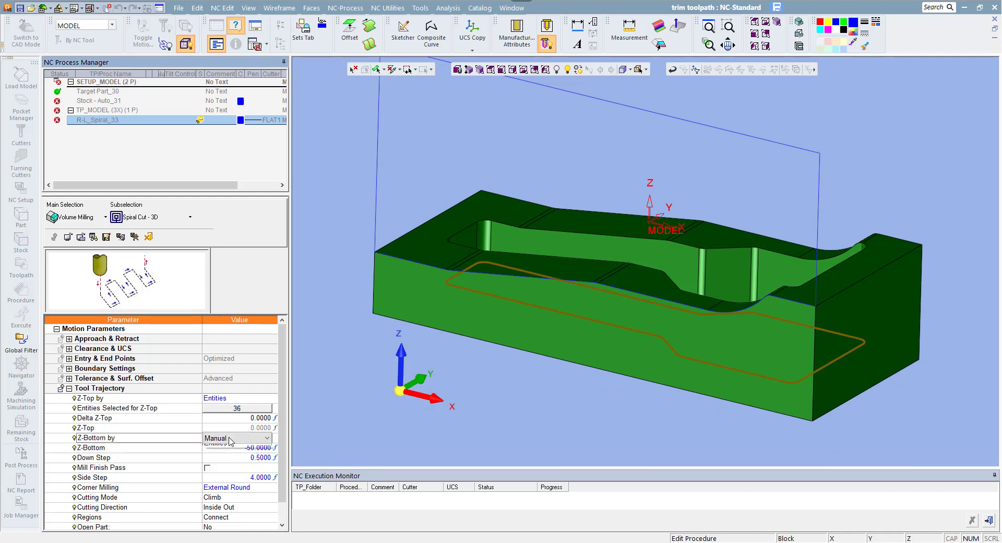
pyautogui.click(226, 438)
pyautogui.click(229, 449)
pyautogui.click(229, 449)
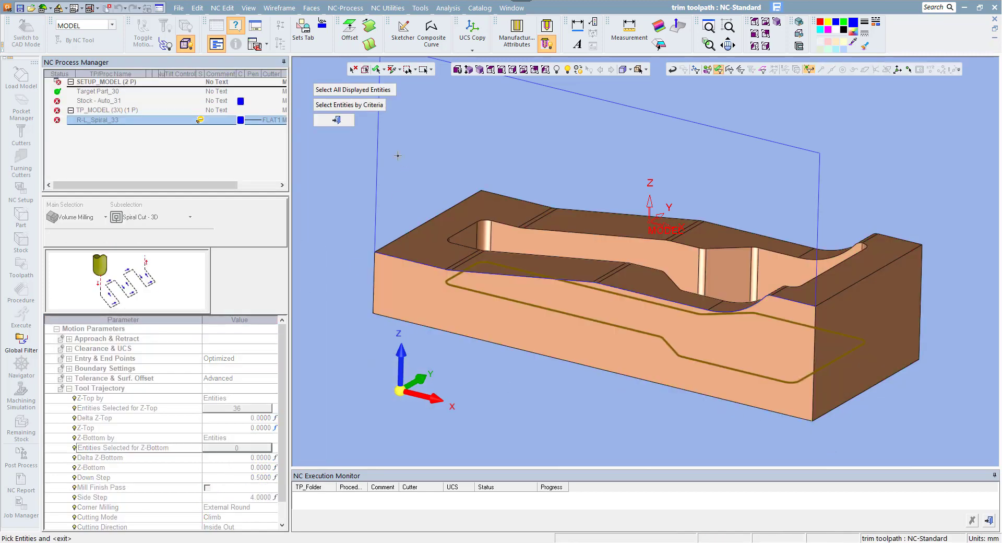
pyautogui.click(361, 89)
pyautogui.middleClick(367, 133)
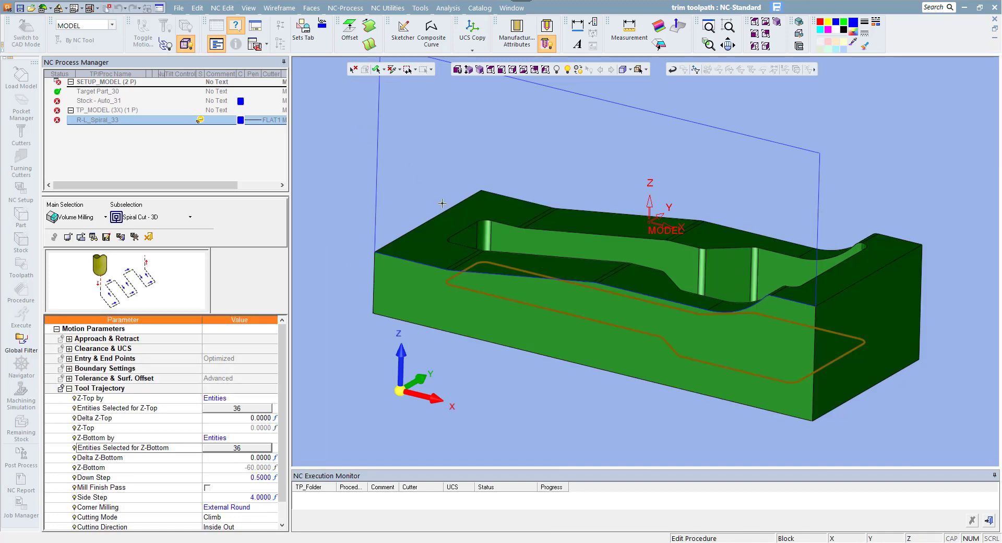
# Review the remaining motion parameters, and save and calculate the Spiral Cut - 3D procedure.
pyautogui.keyDown('ctrl'); pyautogui.moveTo(449, 196); pyautogui.dragTo(752, 302); pyautogui.keyUp('ctrl')
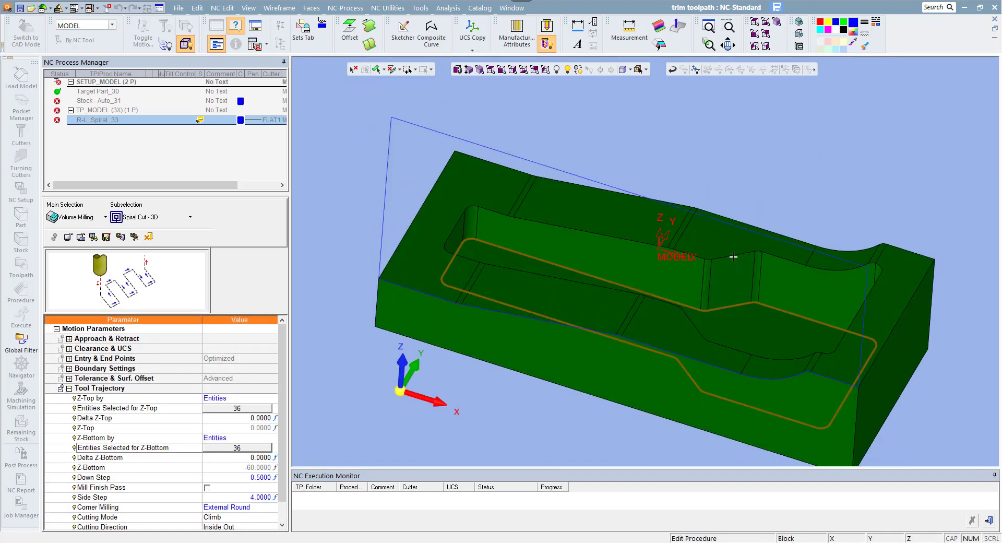
pyautogui.moveTo(298, 403)
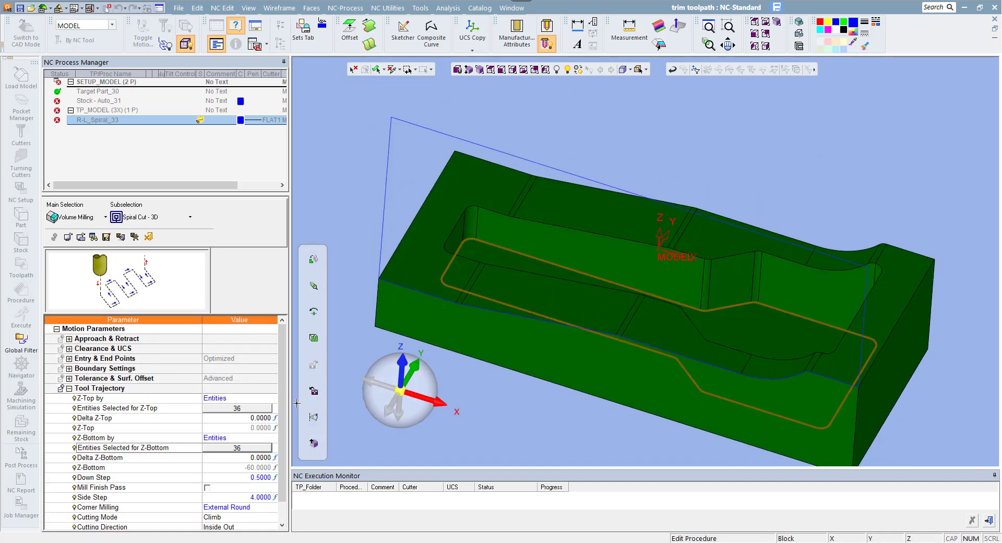
pyautogui.moveTo(282, 411); pyautogui.dragTo(248, 513)
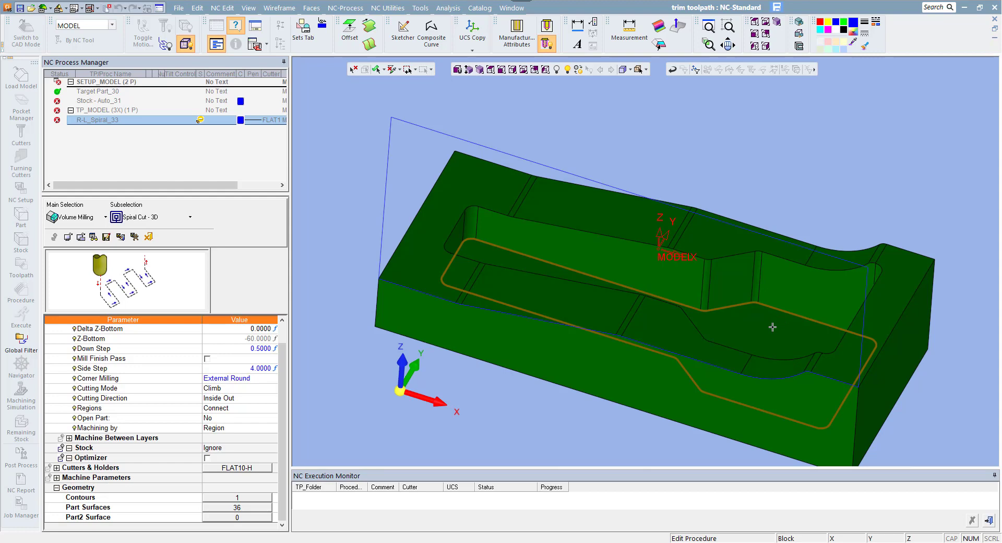
pyautogui.moveTo(769, 326); pyautogui.dragTo(774, 304, button='middle')
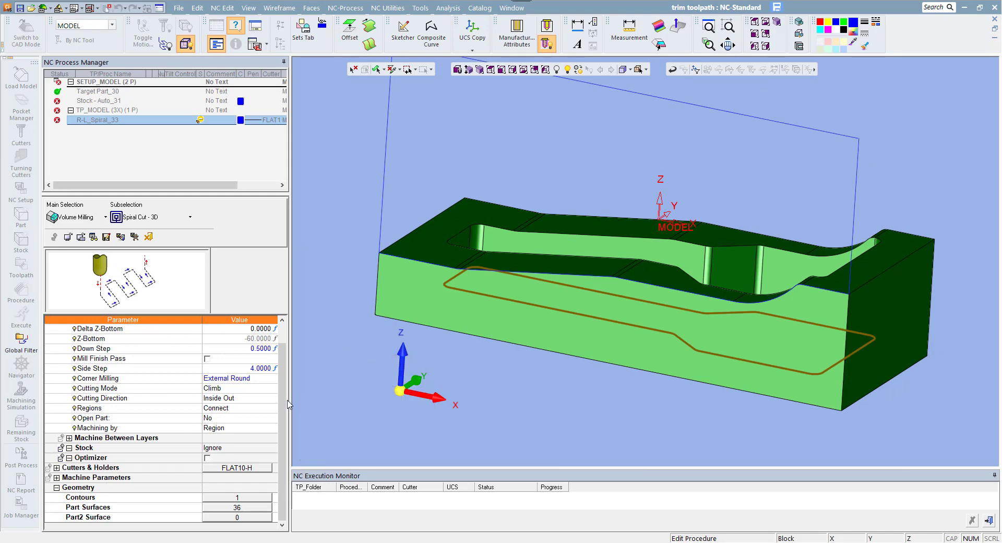
pyautogui.scroll(4, 235, 413)
pyautogui.scroll(-4, 230, 428)
pyautogui.rightClick(465, 132)
pyautogui.click(488, 162)
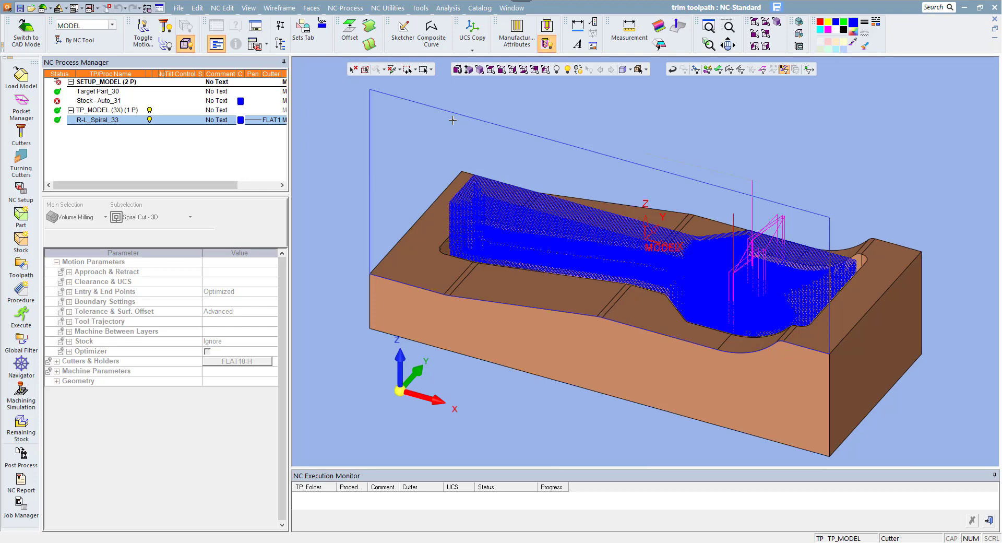
pyautogui.moveTo(519, 142); pyautogui.dragTo(365, 166, button='middle')
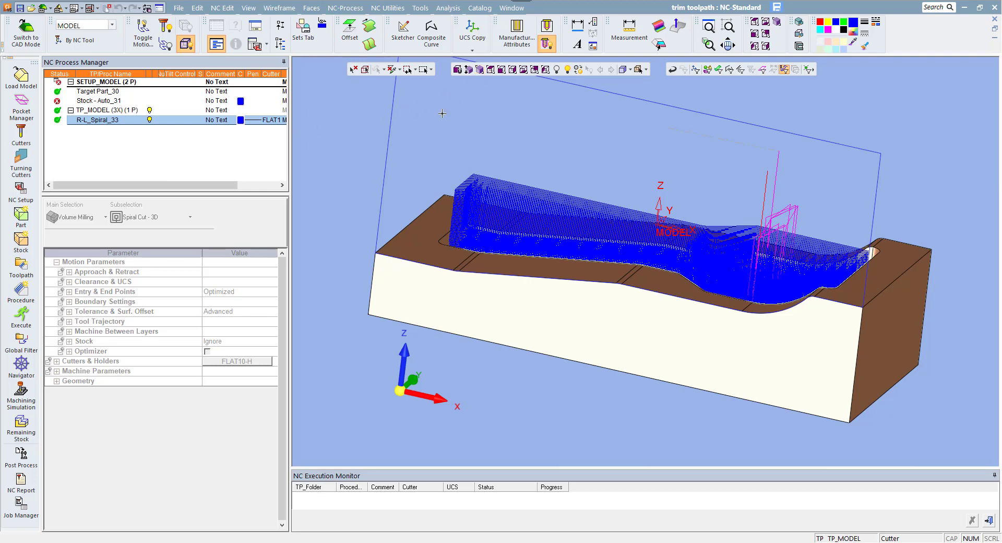
pyautogui.moveTo(442, 114); pyautogui.dragTo(369, 139, button='middle')
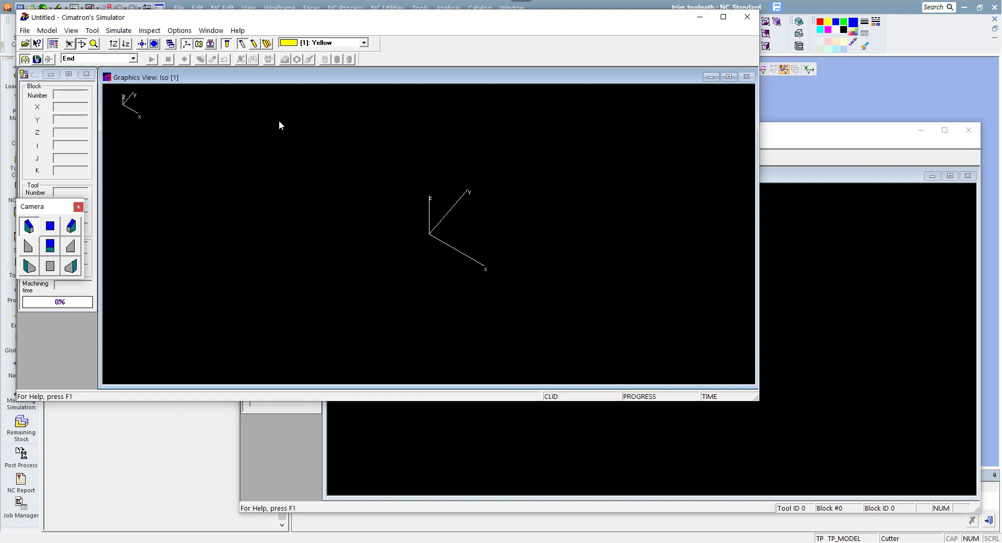
pyautogui.click(48, 30)
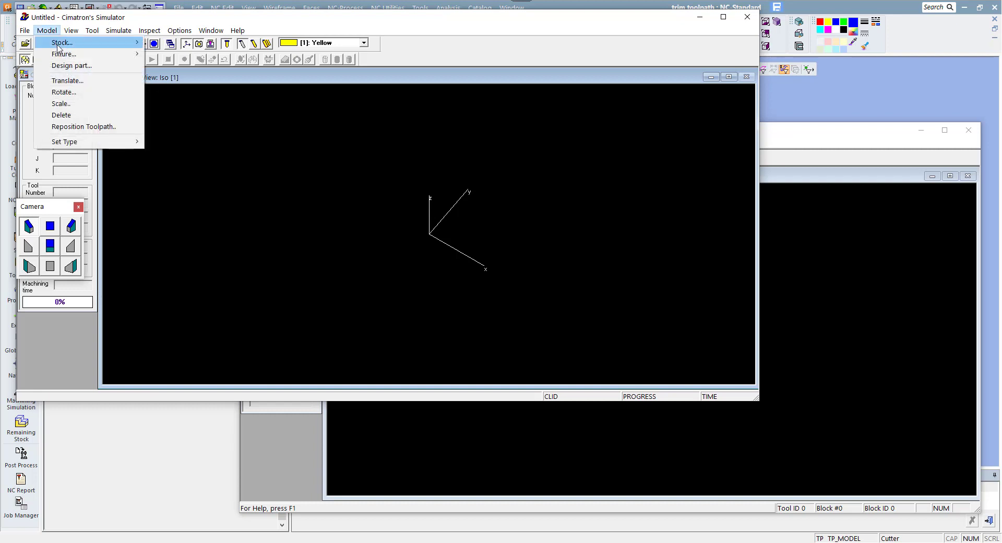
pyautogui.moveTo(59, 48)
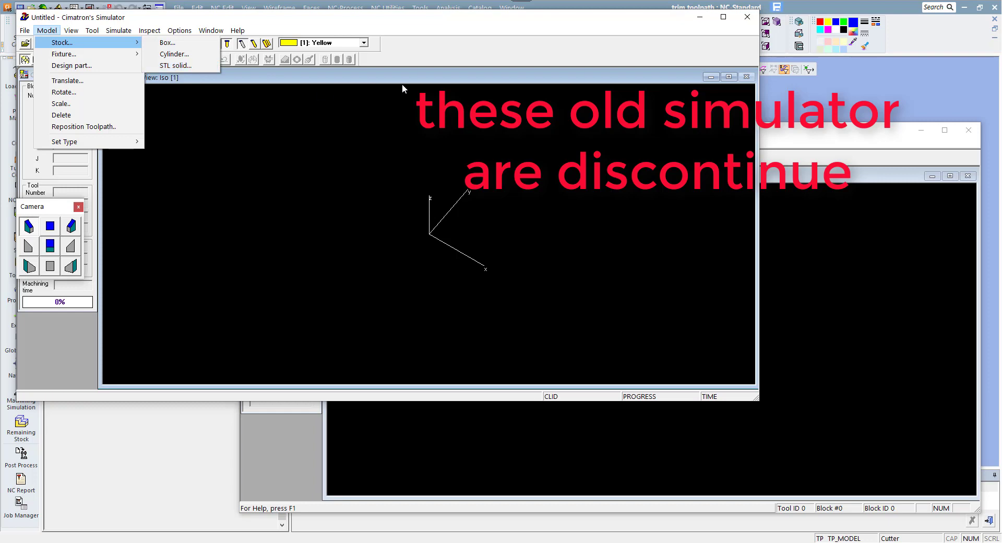
pyautogui.click(824, 144)
pyautogui.click(269, 143)
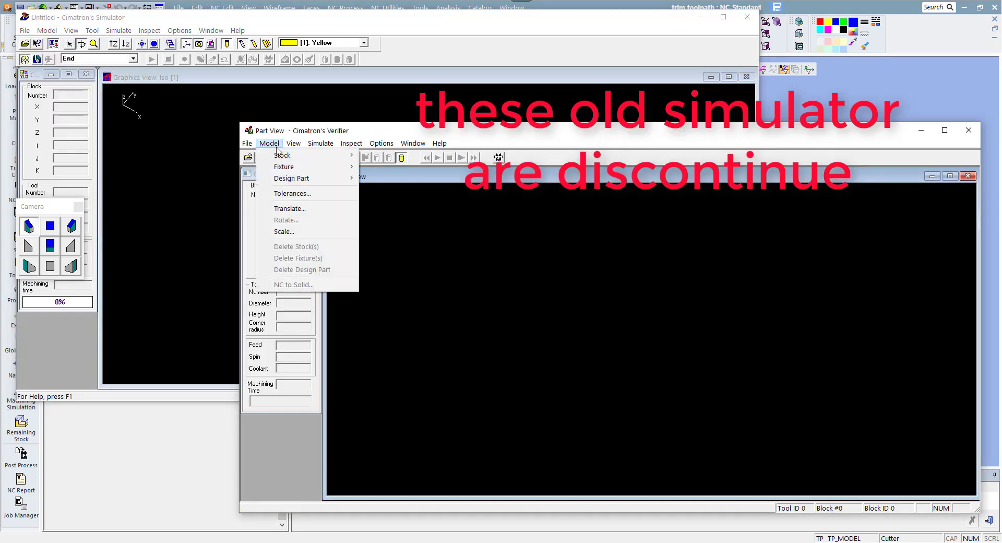
pyautogui.moveTo(294, 160)
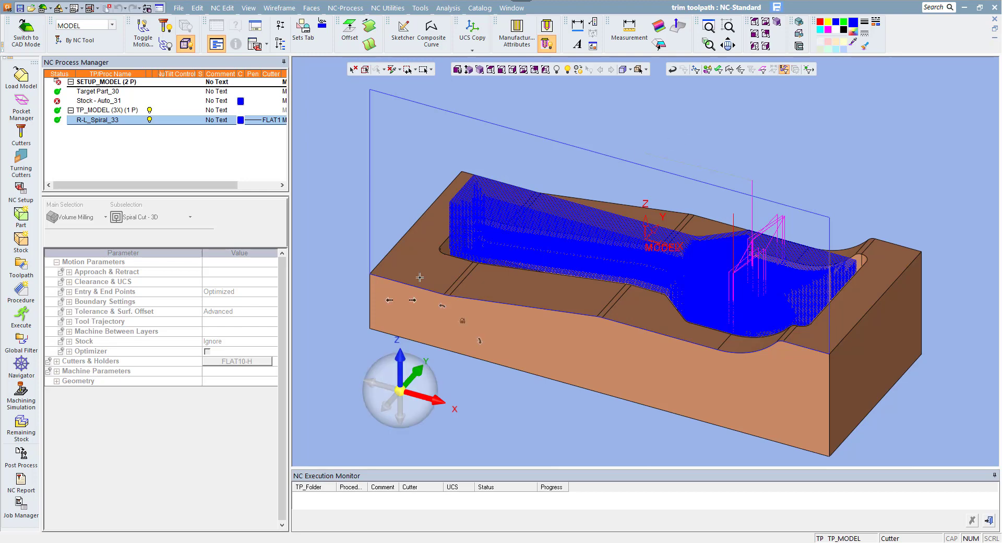
# Edit the outdated automatic stock and recalculate it as a Bounding Box around the part with zero offsets.
pyautogui.click(26, 396)
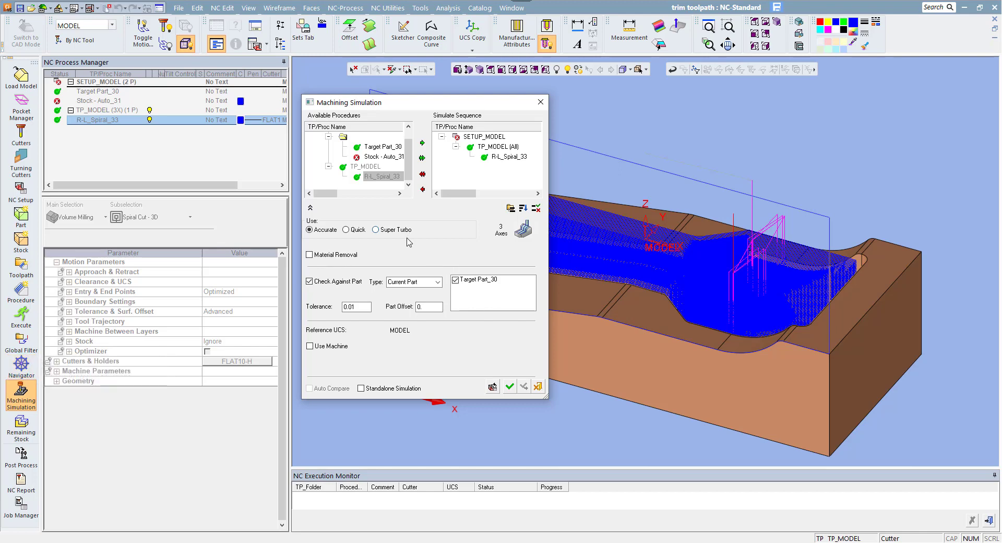
pyautogui.click(539, 386)
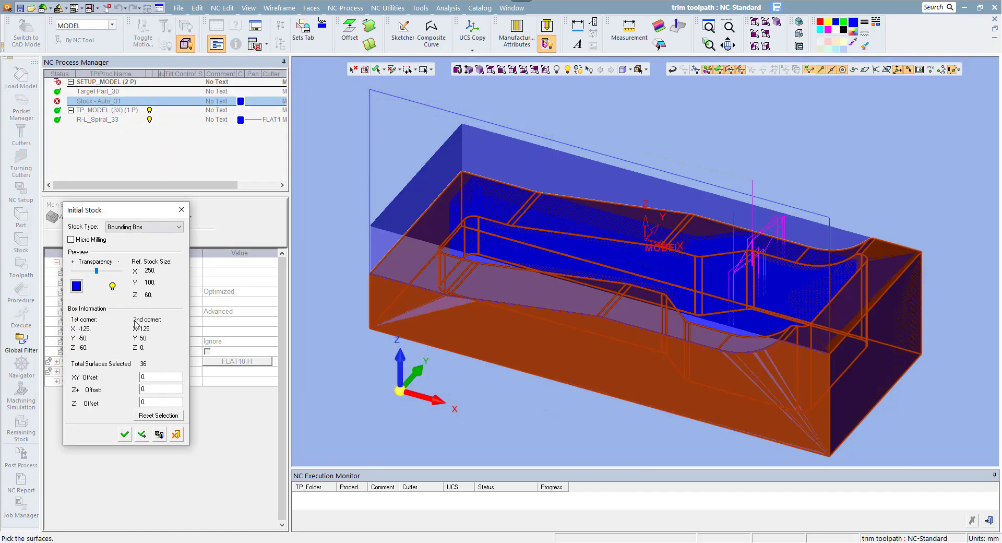
pyautogui.click(124, 434)
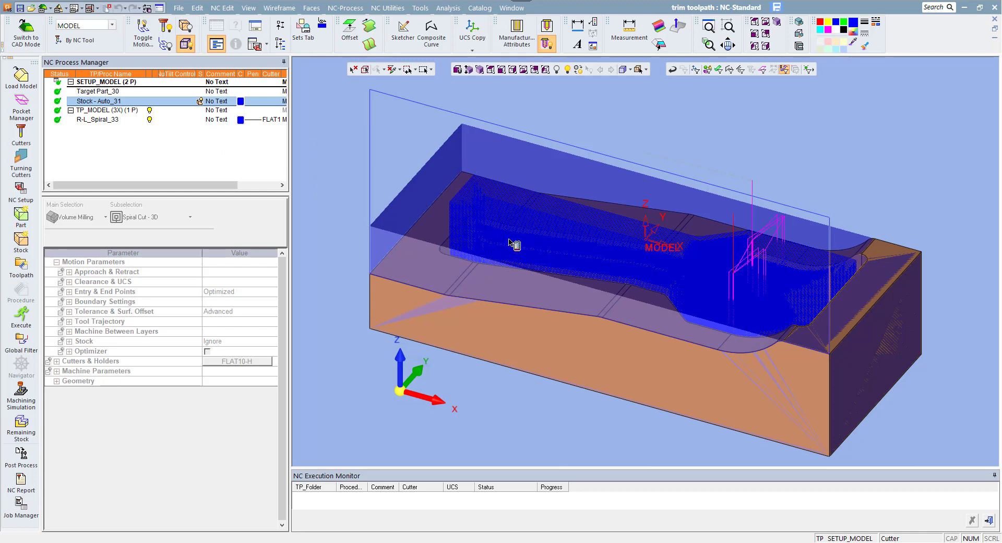
# Simulate the R-L_Spiral_33 procedure with Material Removal on the Current Stock and a check against the target part, and exit the simulator.
pyautogui.click(98, 120)
pyautogui.click(27, 391)
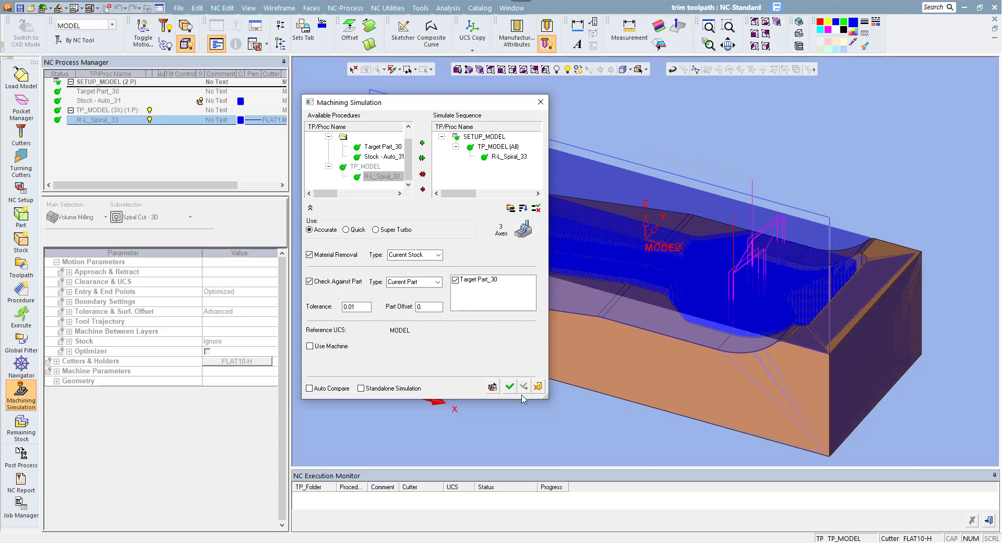
pyautogui.click(510, 387)
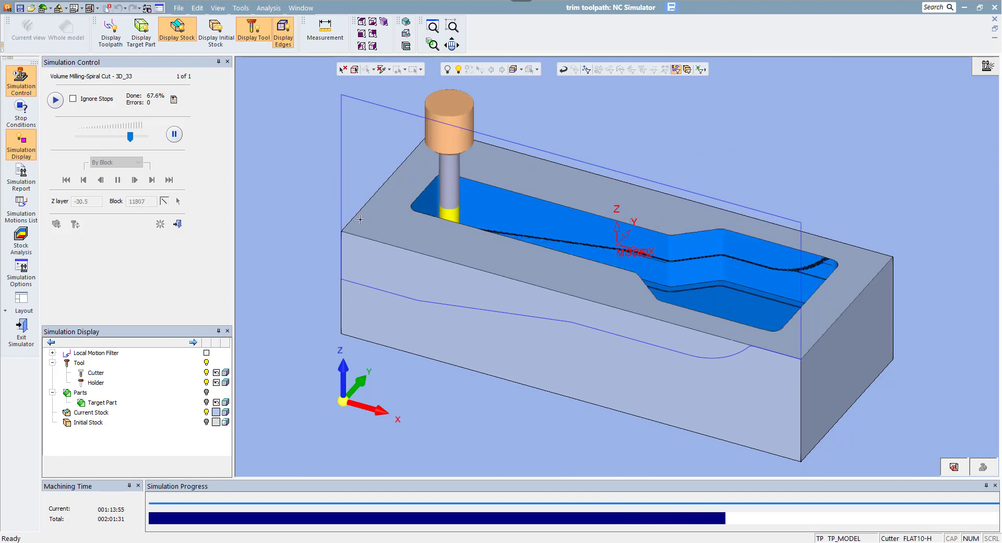
pyautogui.click(178, 224)
pyautogui.click(454, 297)
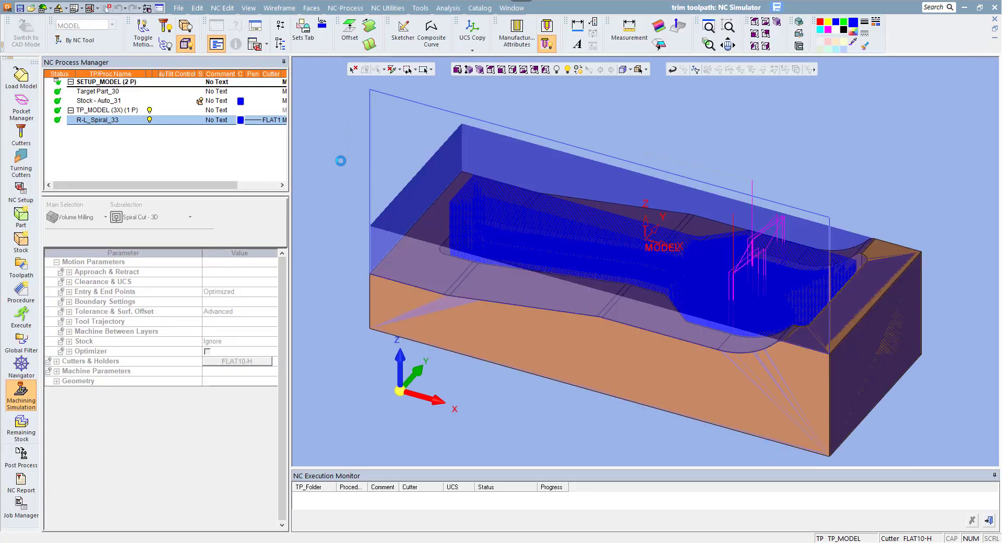
# Hide the TP_MODEL toolpath display and change the initial stock's type to Surfaces.
pyautogui.click(149, 110)
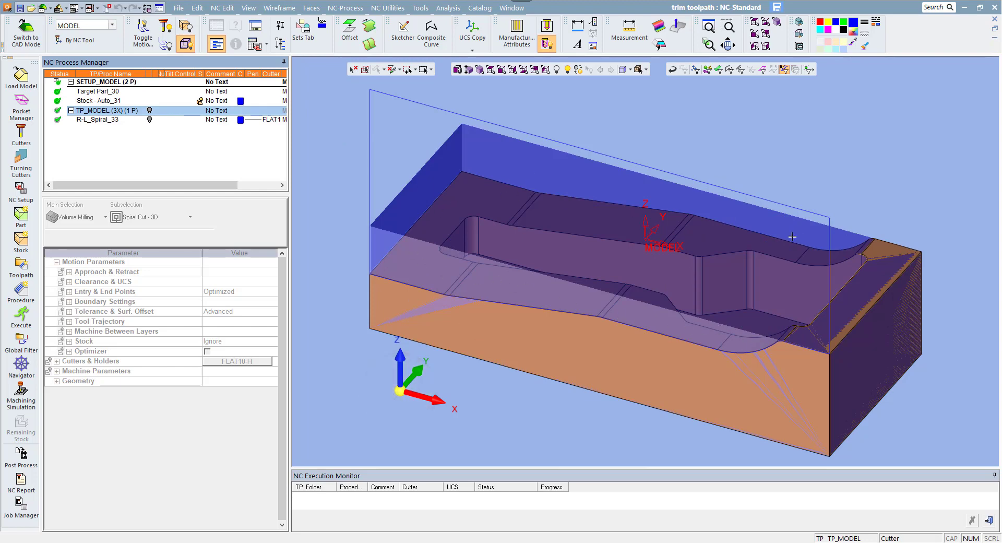
pyautogui.doubleClick(103, 101)
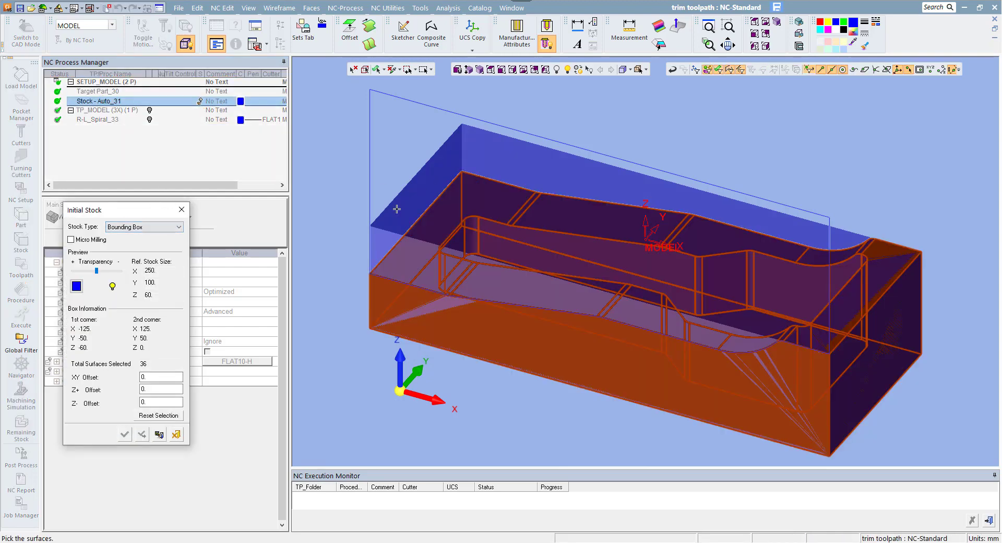
pyautogui.click(162, 226)
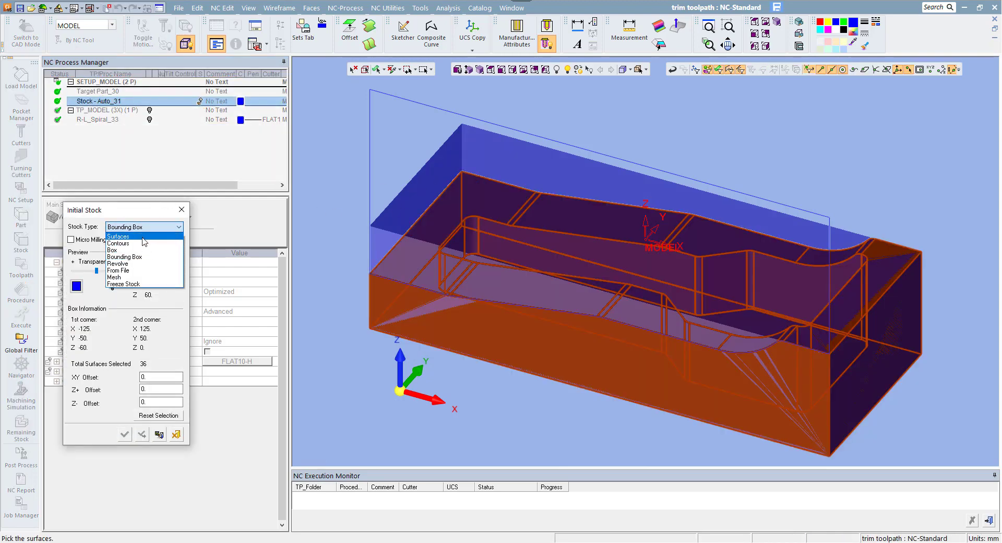
pyautogui.click(146, 243)
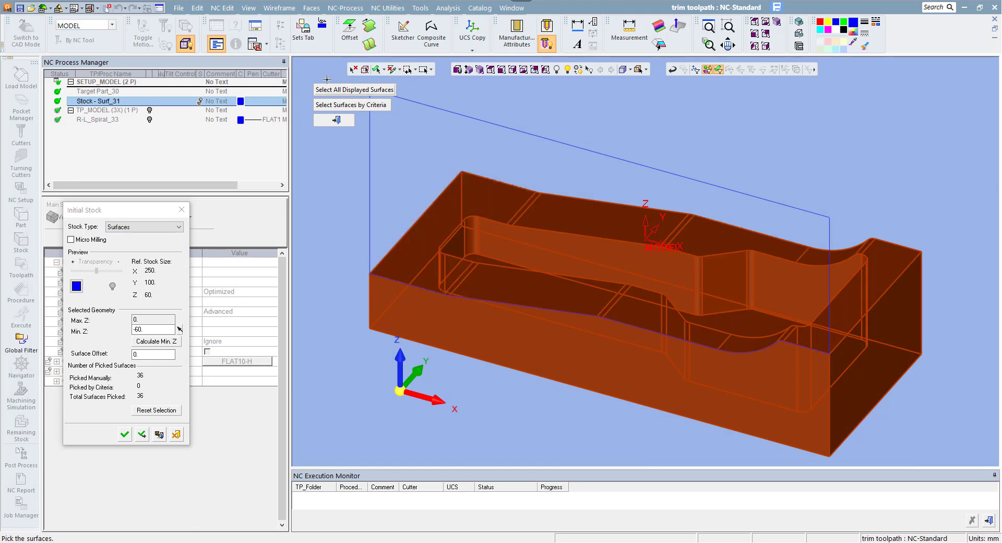
# Display the cap set and add its surfaces to the initial stock's selection by a Sets criterion.
pyautogui.click(303, 29)
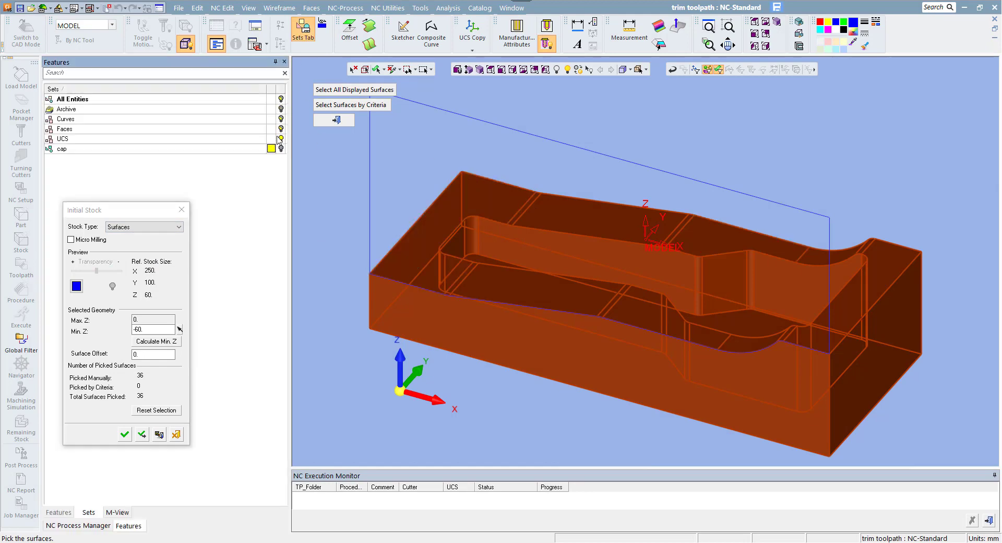
pyautogui.click(281, 149)
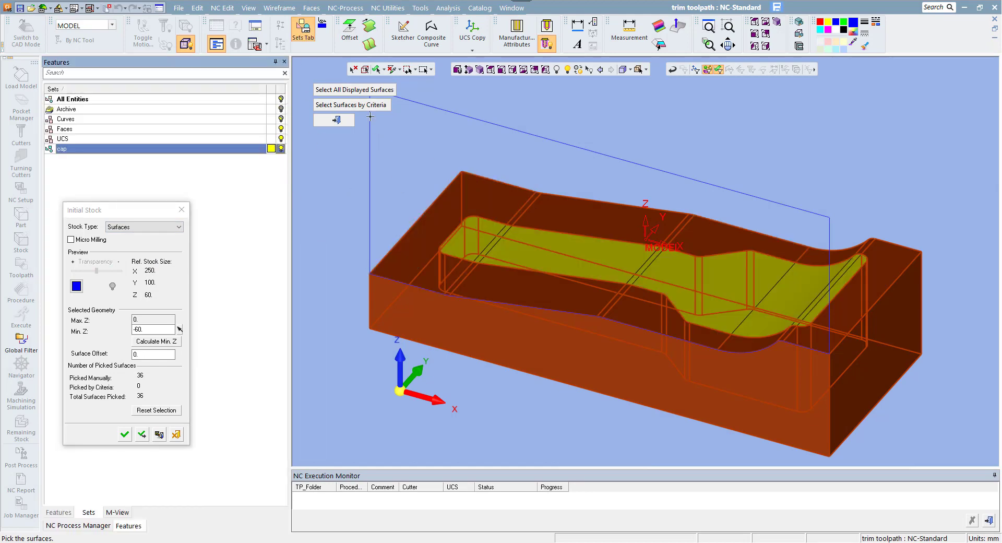
pyautogui.click(366, 105)
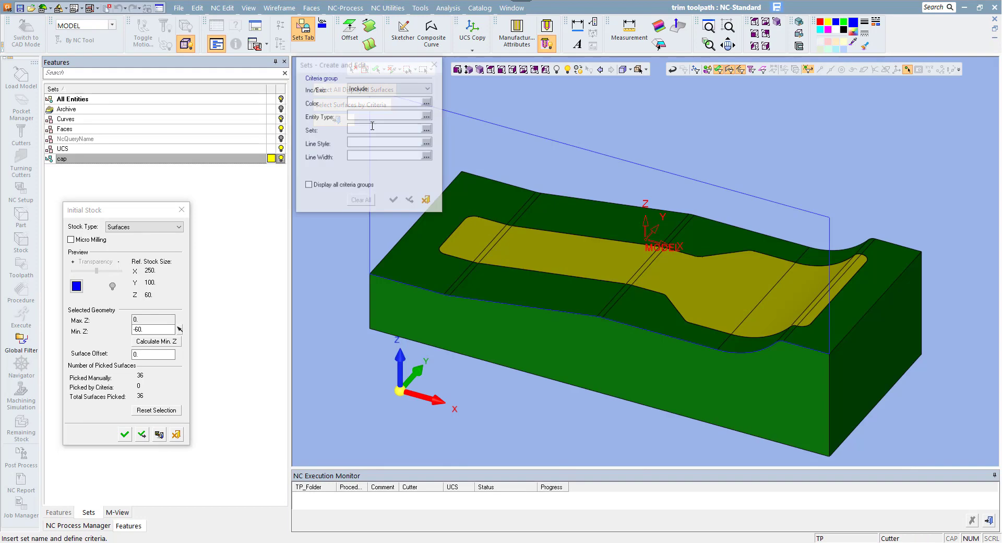
pyautogui.click(428, 128)
pyautogui.click(370, 174)
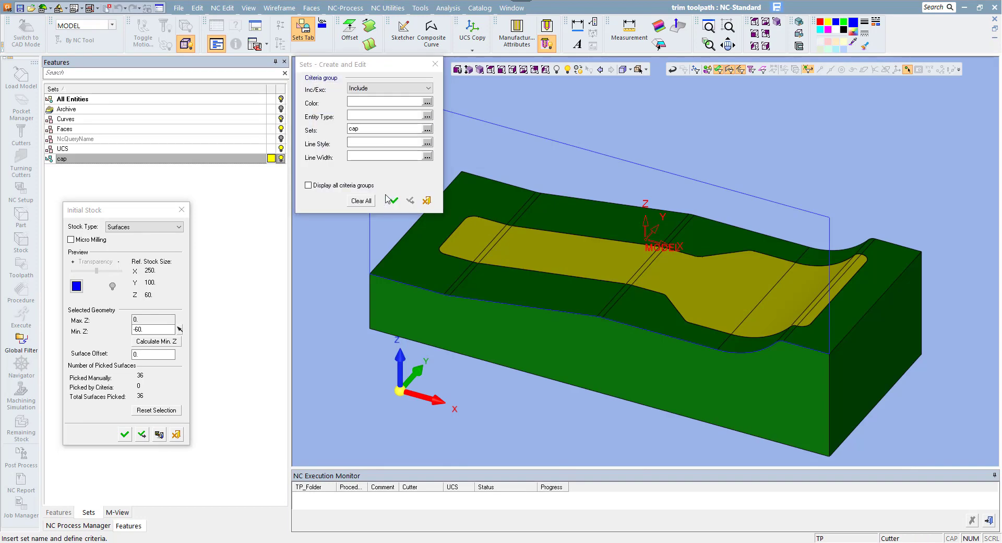
pyautogui.click(391, 199)
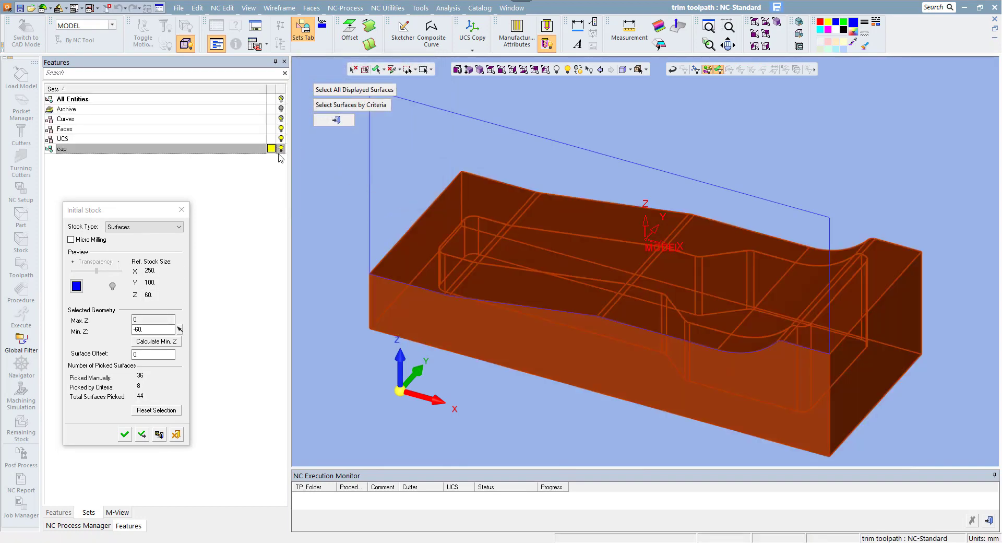
# Hide the cap set, save the surface-based initial stock, and check its display on the model.
pyautogui.click(282, 149)
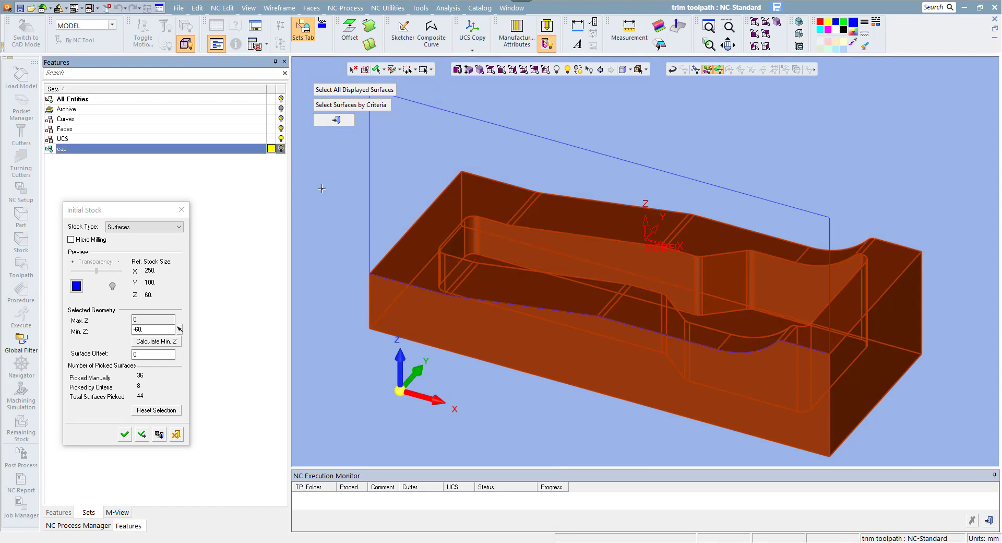
pyautogui.click(125, 434)
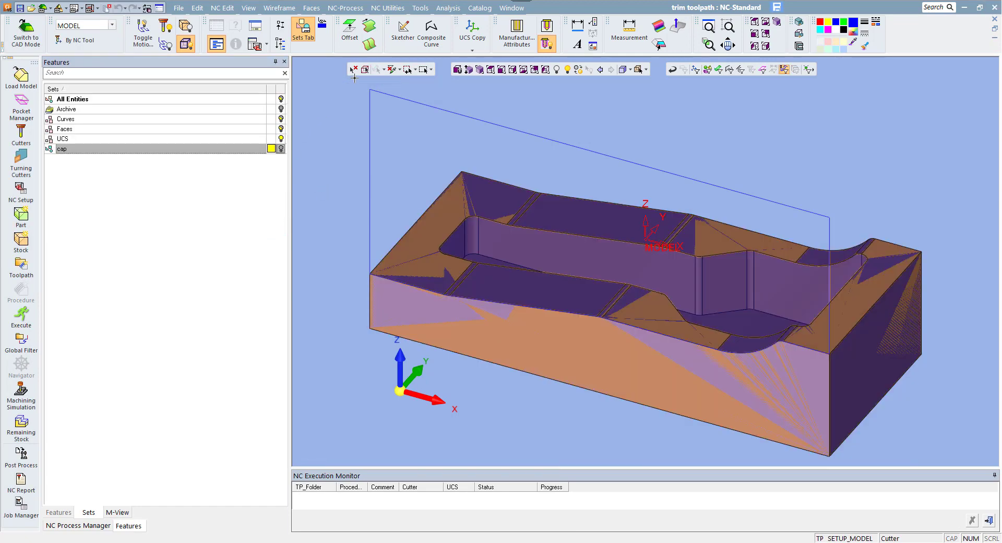
pyautogui.click(303, 29)
pyautogui.click(200, 102)
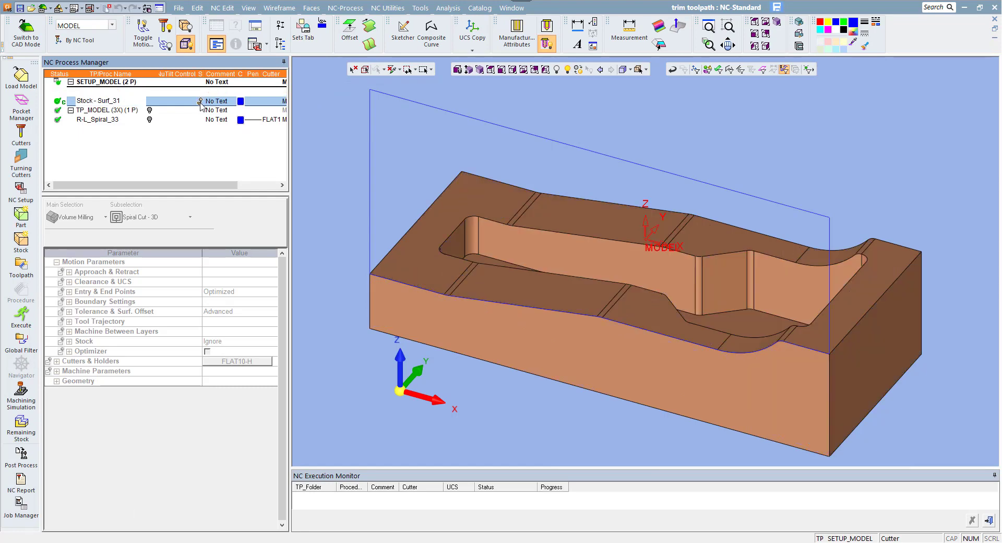
pyautogui.click(200, 101)
pyautogui.moveTo(471, 199)
pyautogui.mouseDown(button='middle')
pyautogui.moveTo(528, 168)
pyautogui.moveTo(473, 221)
pyautogui.mouseUp(button='middle')
# Open the machining simulation of R-L_Spiral_33 with the surface-based stock and briefly display the toolpath over it.
pyautogui.click(115, 122)
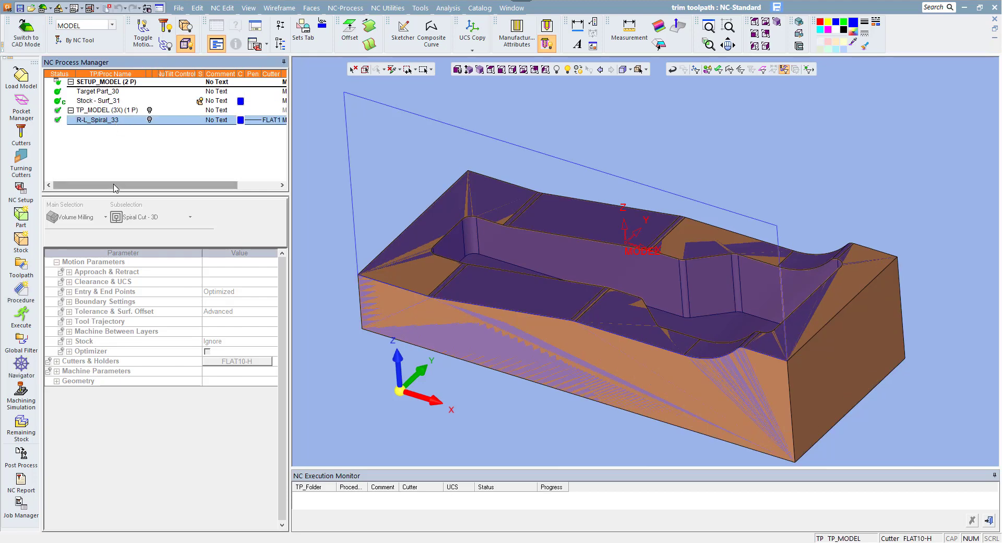
pyautogui.click(21, 396)
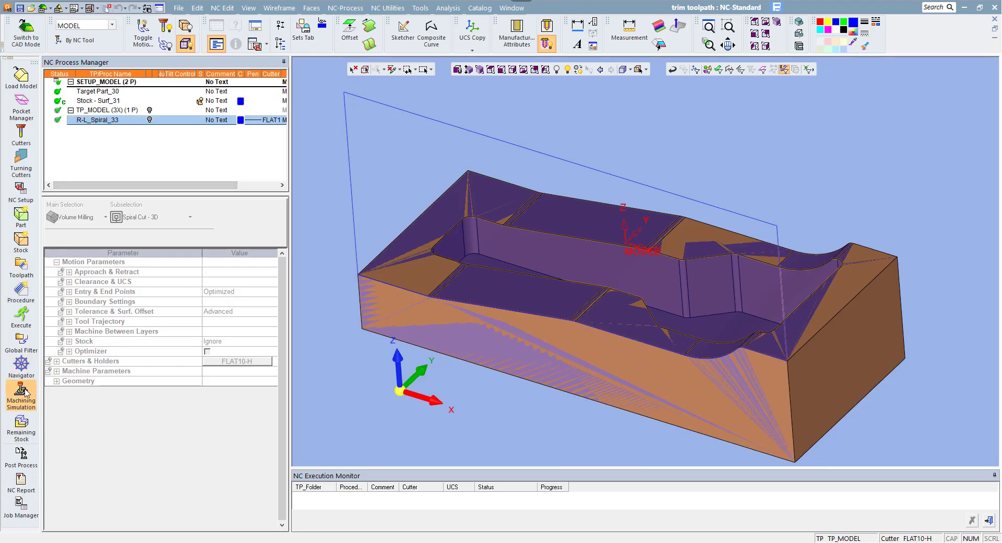
pyautogui.click(511, 387)
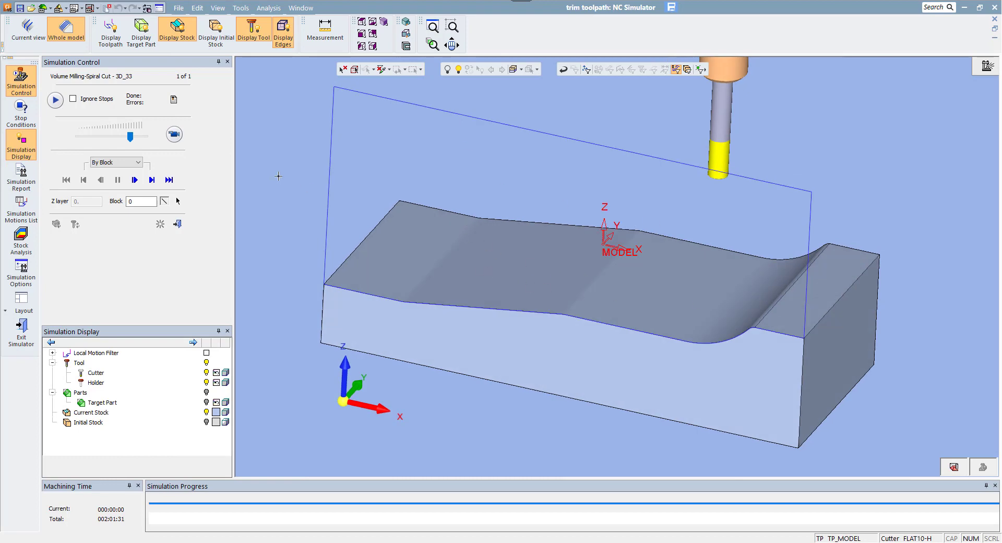
pyautogui.click(110, 31)
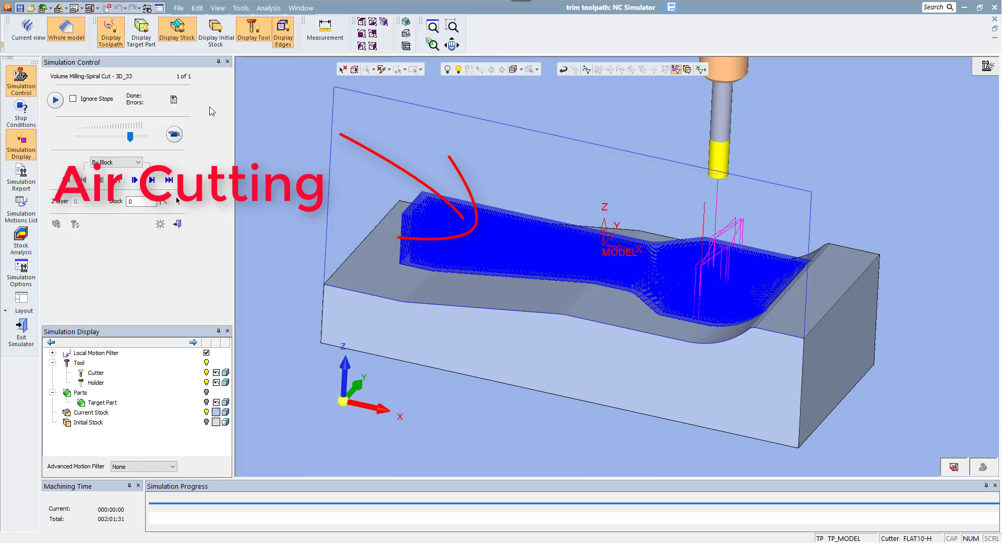
pyautogui.click(111, 33)
# Run the material removal simulation to examine the cuts in the surface-based stock, and exit the simulator.
pyautogui.click(174, 134)
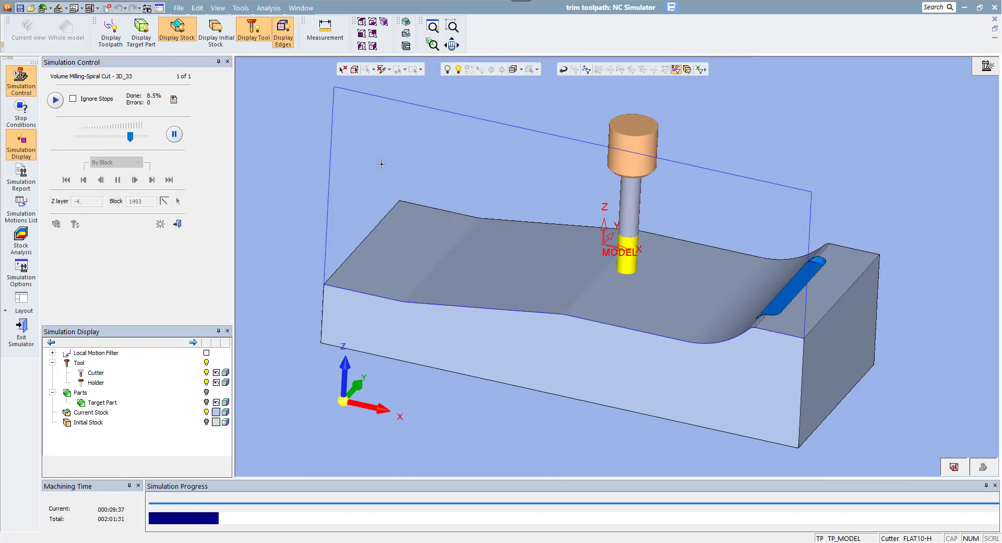
pyautogui.moveTo(468, 156)
pyautogui.mouseDown(button='middle')
pyautogui.moveTo(492, 143)
pyautogui.moveTo(475, 147)
pyautogui.moveTo(472, 172)
pyautogui.mouseUp(button='middle')
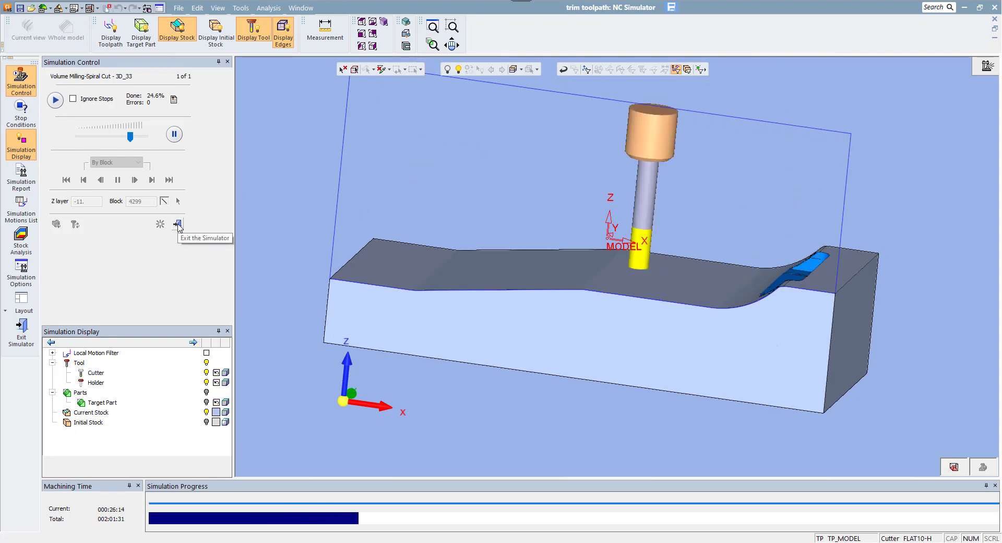
pyautogui.click(178, 225)
pyautogui.click(454, 298)
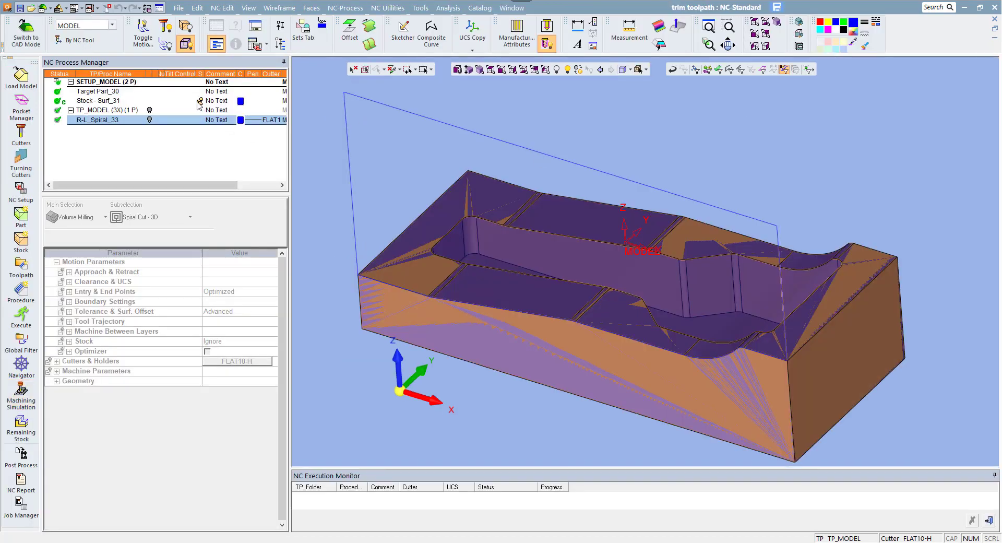
# Hide the stock display and duplicate the TP_MODEL toolpath together with its spiral procedure.
pyautogui.click(198, 101)
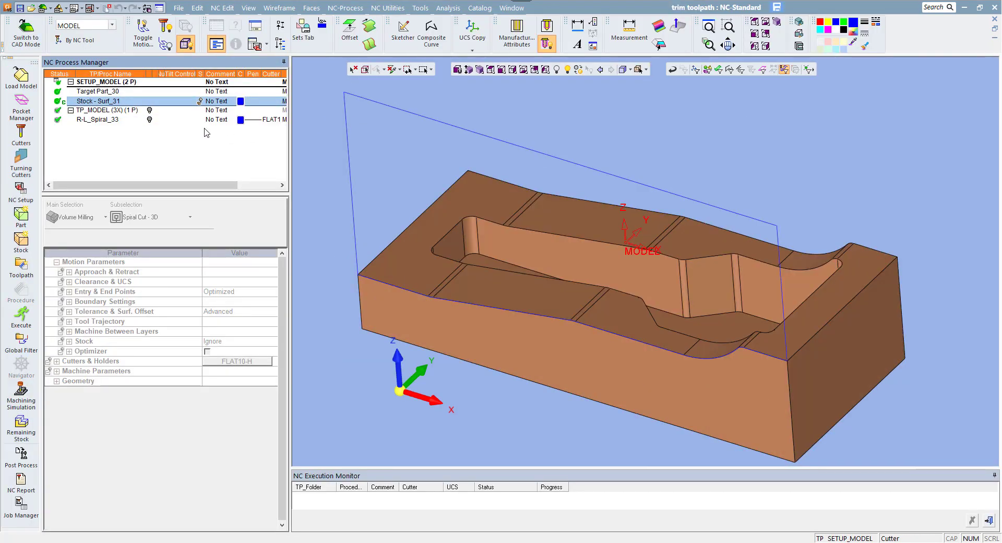
pyautogui.click(481, 72)
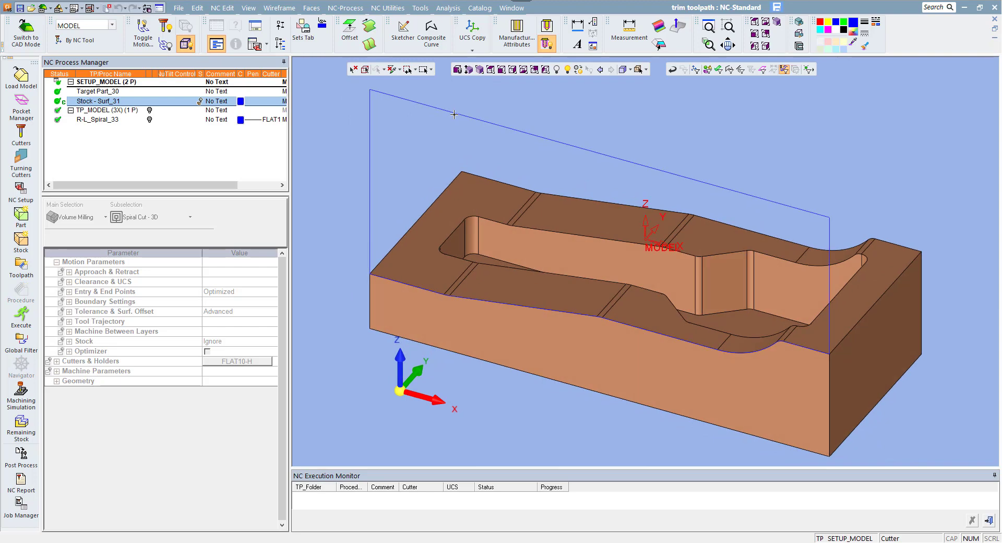
pyautogui.click(103, 113)
pyautogui.rightClick(103, 113)
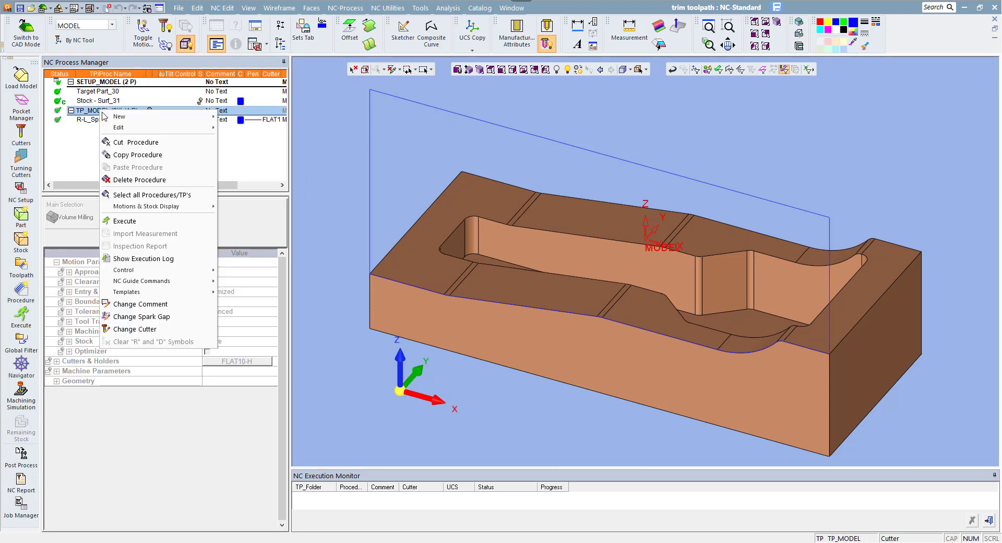
pyautogui.click(123, 155)
pyautogui.rightClick(98, 135)
pyautogui.click(126, 191)
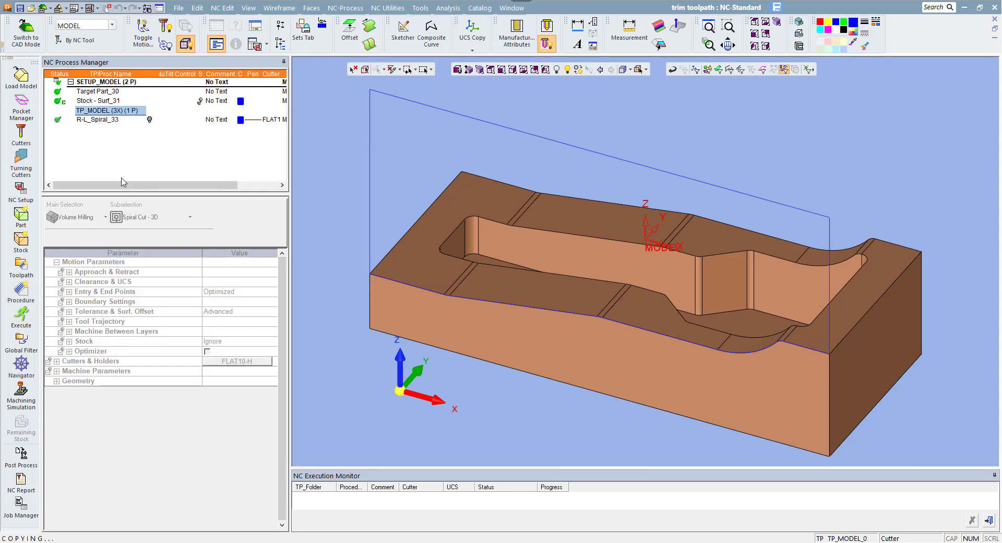
# Set the R-L_Spiral_33 procedure's Stock option to Advanced with Consider Previous Stock set to Yes, and save and calculate it.
pyautogui.doubleClick(107, 120)
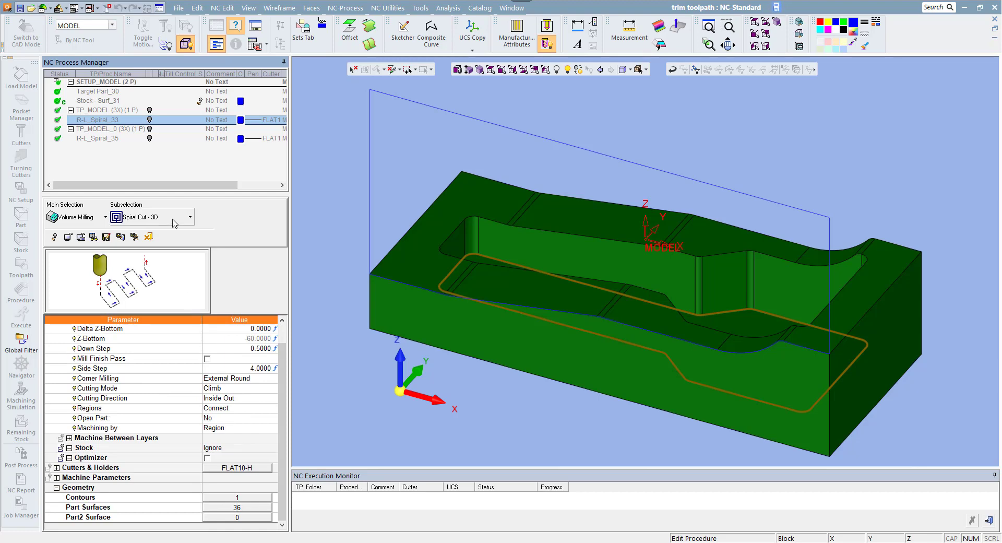
pyautogui.click(230, 448)
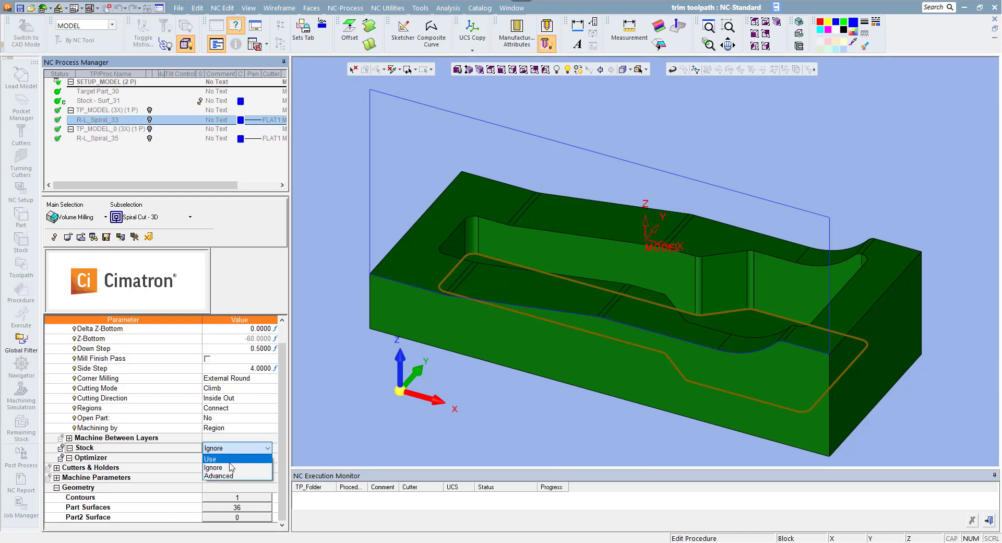
pyautogui.click(231, 476)
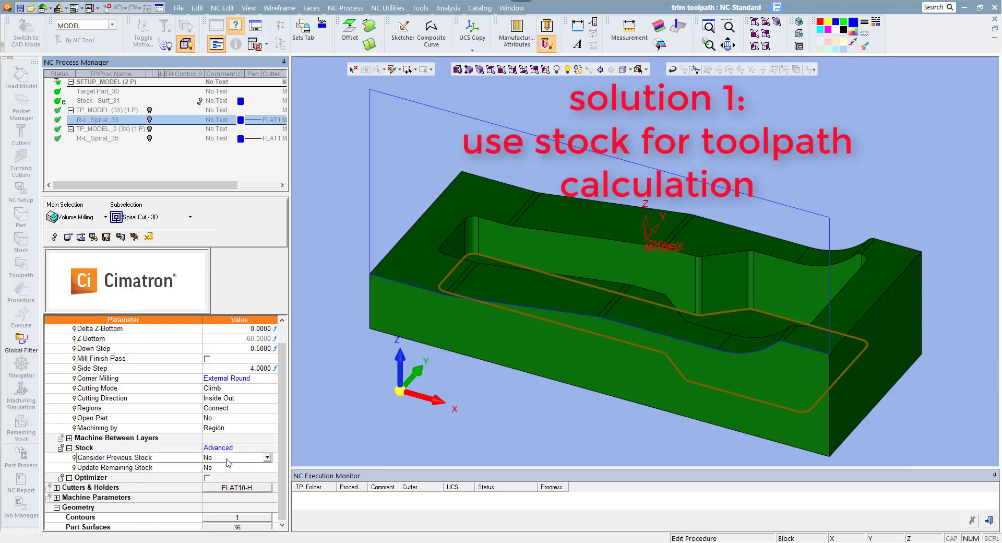
pyautogui.click(235, 457)
pyautogui.click(219, 472)
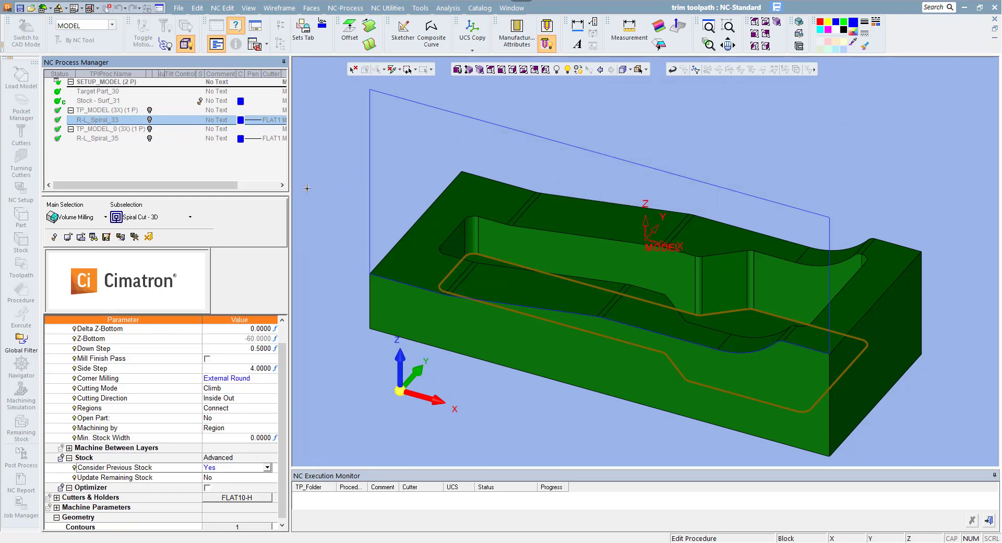
pyautogui.rightClick(336, 162)
pyautogui.click(361, 193)
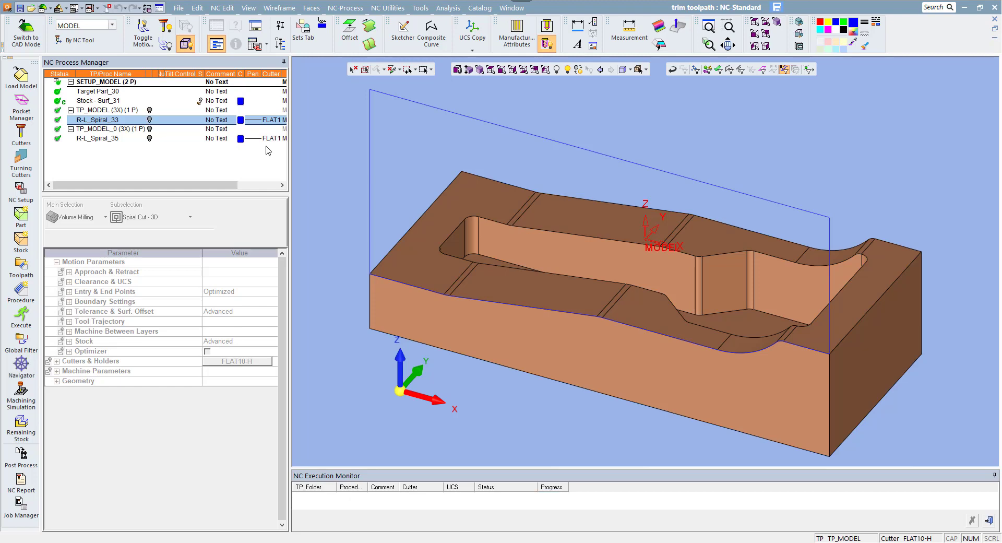
# Display the recalculated R-L_Spiral_33 toolpath and examine its motions inside the pocket from the side.
pyautogui.click(149, 119)
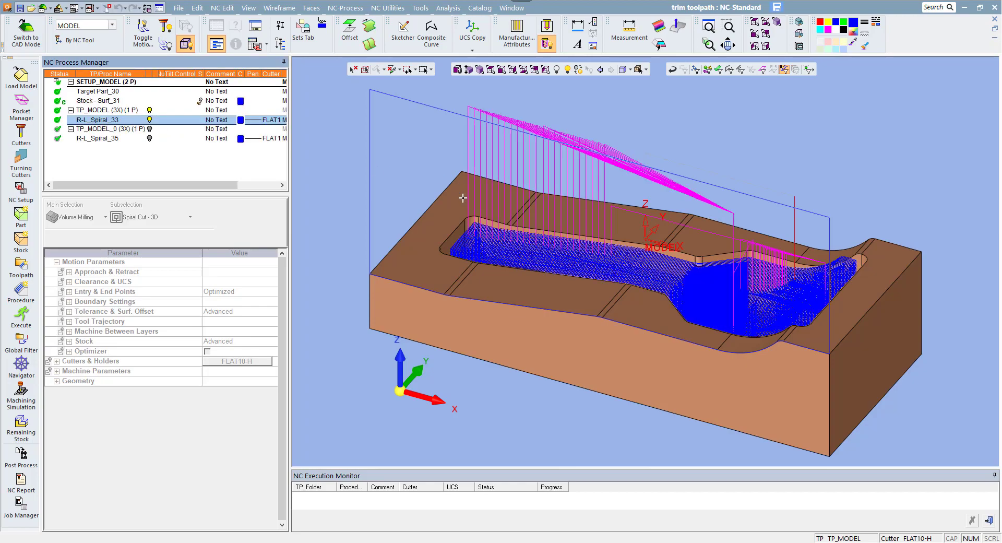
pyautogui.moveTo(480, 208); pyautogui.dragTo(495, 192, button='middle')
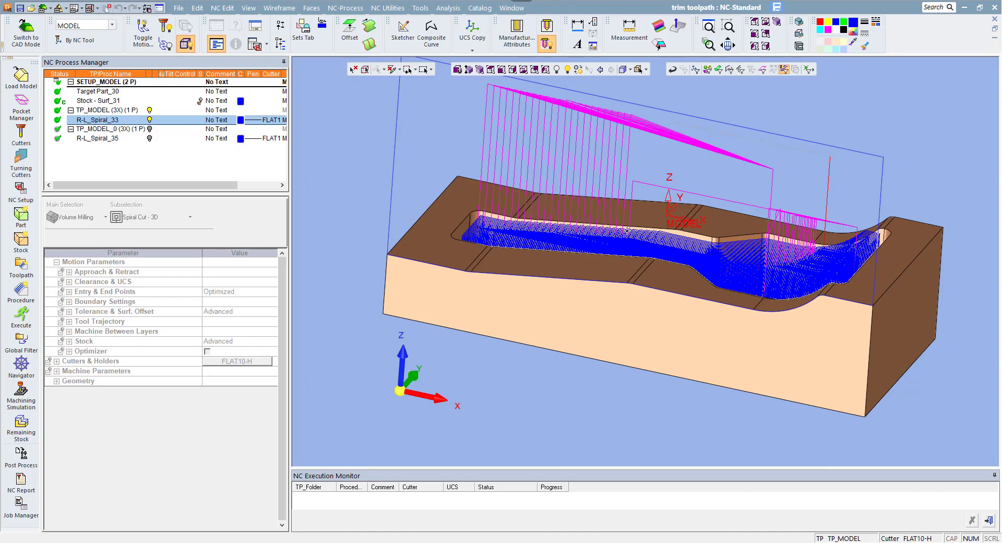
pyautogui.moveTo(628, 232); pyautogui.dragTo(856, 230, button='middle')
pyautogui.scroll(10, 871, 241)
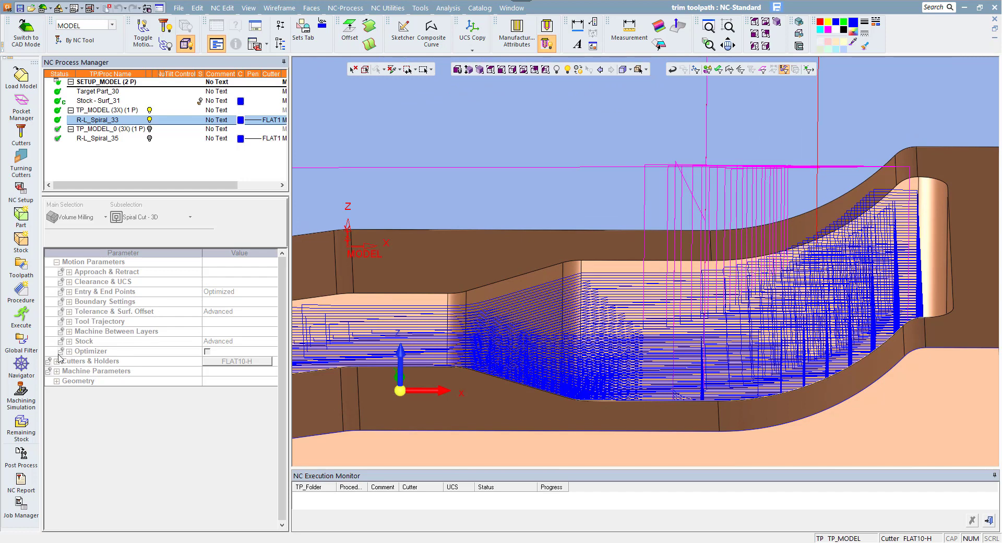
# Examine the R-L_Spiral_33 toolpath in the Navigator with By Layer navigation, and exit the Navigator.
pyautogui.click(21, 366)
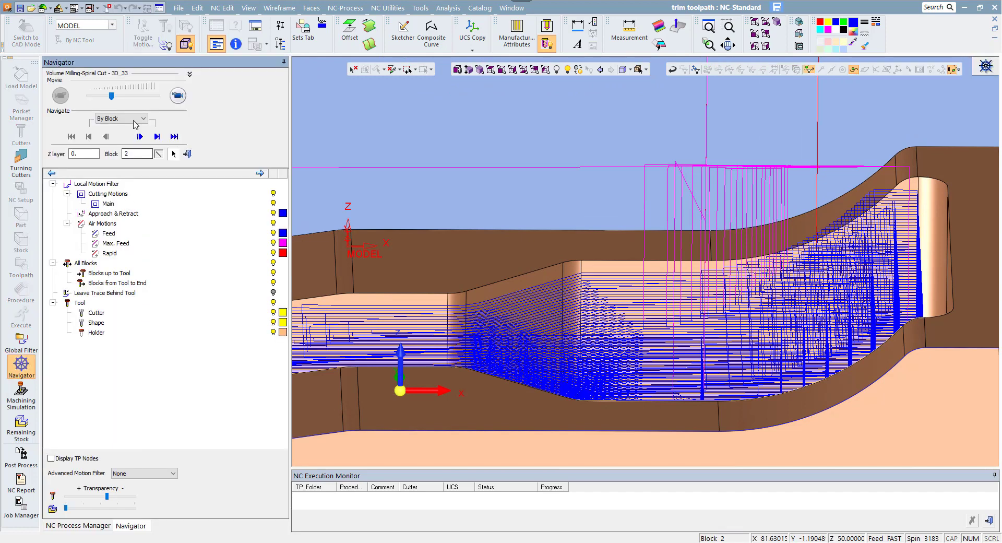
pyautogui.click(134, 121)
pyautogui.click(133, 134)
pyautogui.scroll(-4, 738, 293)
pyautogui.moveTo(737, 293); pyautogui.dragTo(705, 308, button='middle')
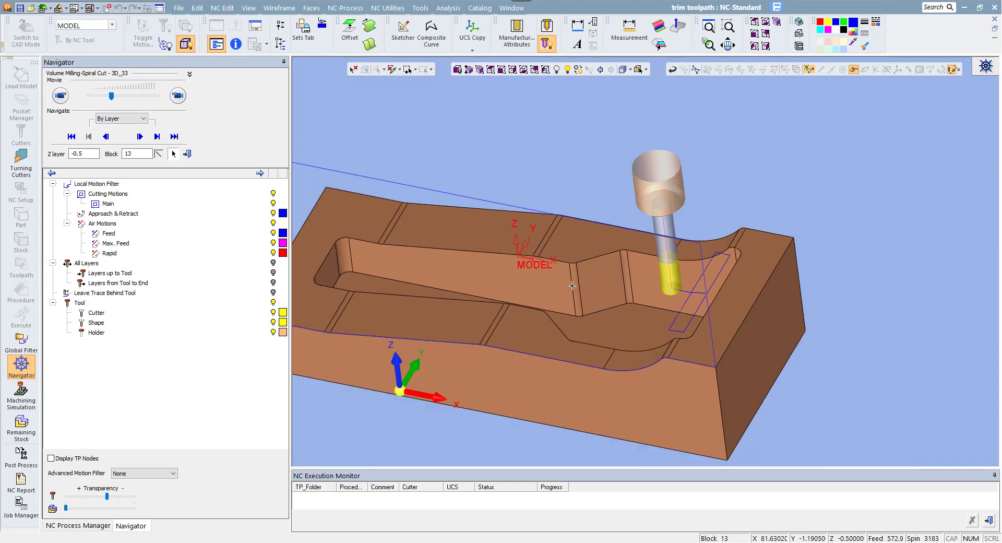
pyautogui.scroll(-3, 572, 286)
pyautogui.moveTo(572, 286); pyautogui.dragTo(601, 269, button='middle')
pyautogui.click(187, 155)
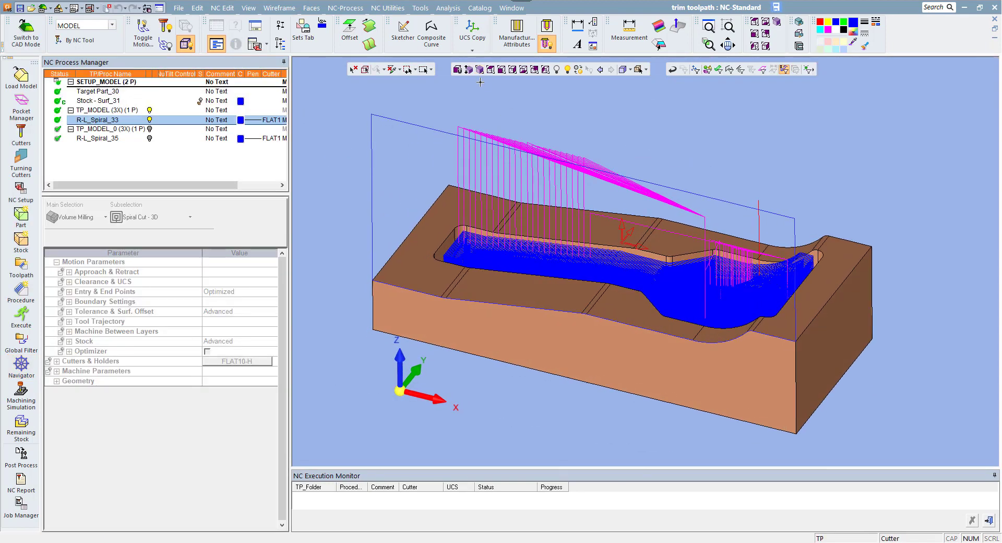
# Briefly display the TP_MODEL_0 toolpath for comparison, and duplicate it together with its spiral procedure.
pyautogui.click(150, 130)
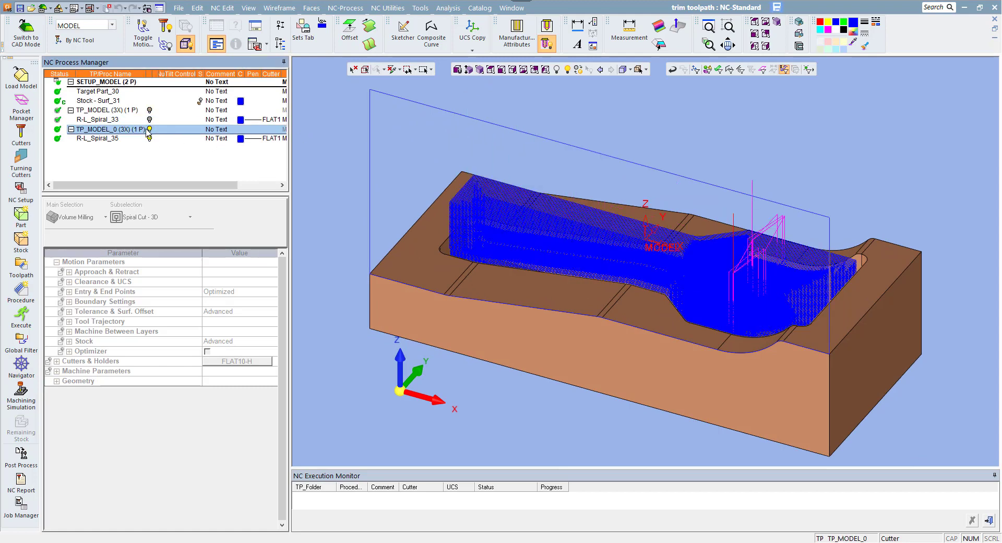
pyautogui.click(150, 130)
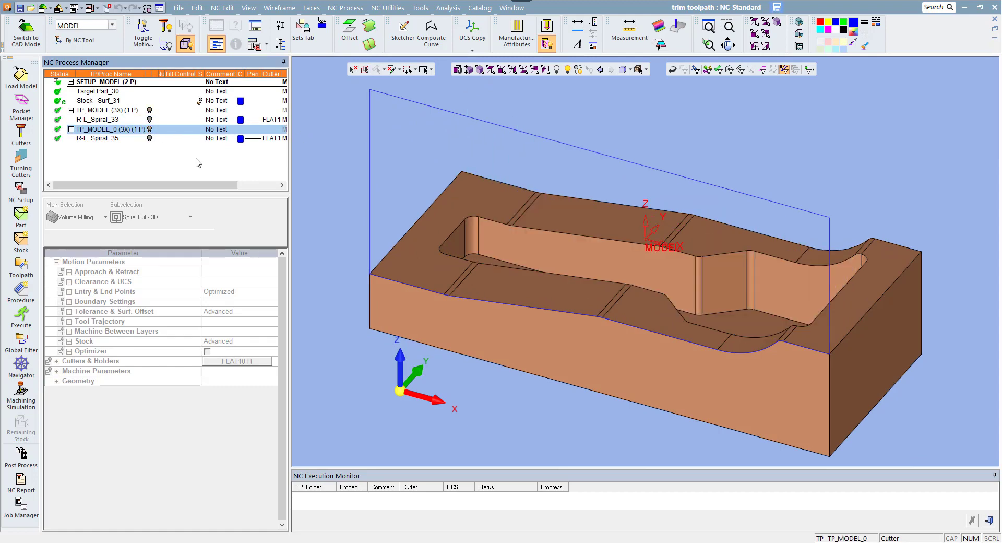
pyautogui.click(105, 120)
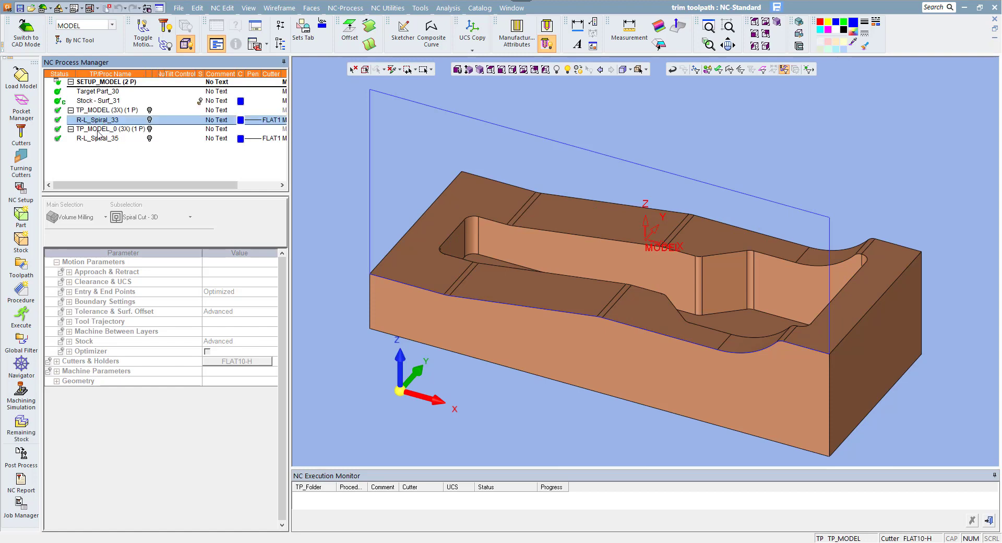
pyautogui.click(98, 131)
pyautogui.rightClick(98, 129)
pyautogui.click(116, 166)
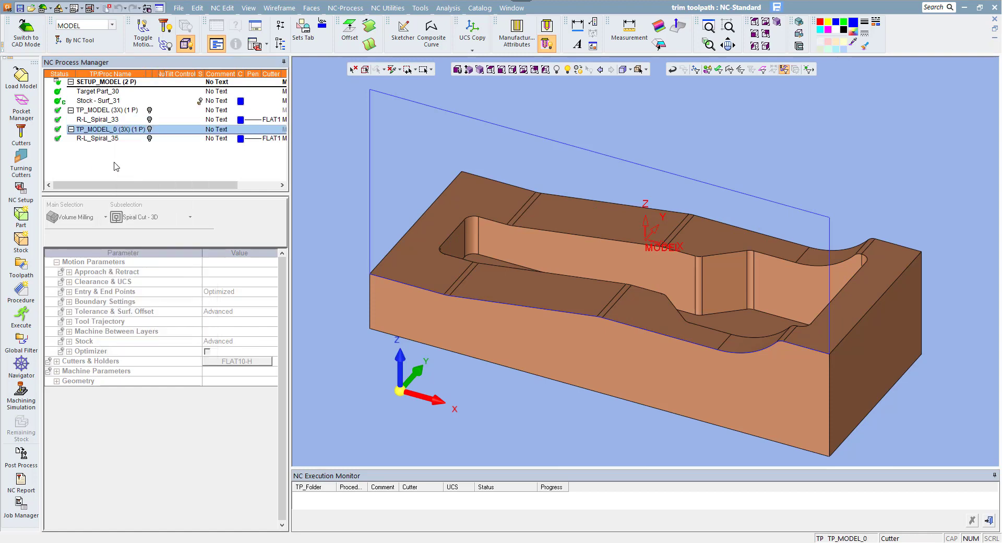
pyautogui.rightClick(109, 150)
pyautogui.click(117, 193)
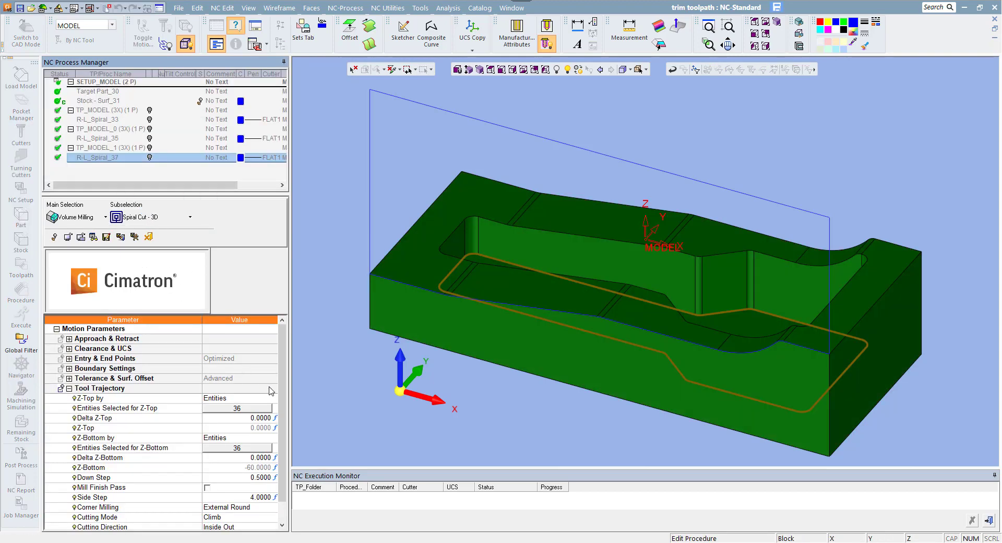
# Enable the Optimizer in R-L_Spiral_37 with Remove Air Motions while Stock stays on Ignore, and save and calculate the procedure.
pyautogui.scroll(-4, 281, 395)
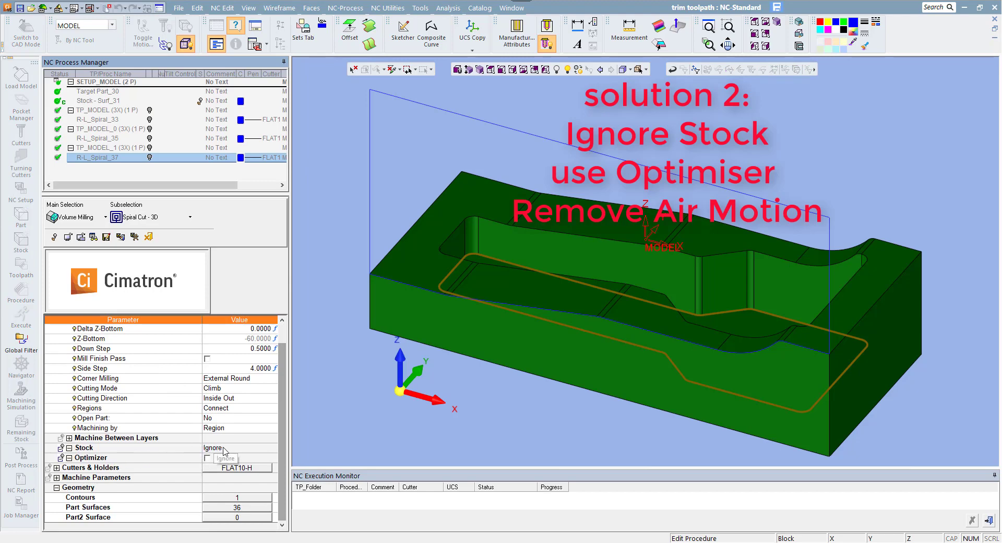
pyautogui.click(208, 459)
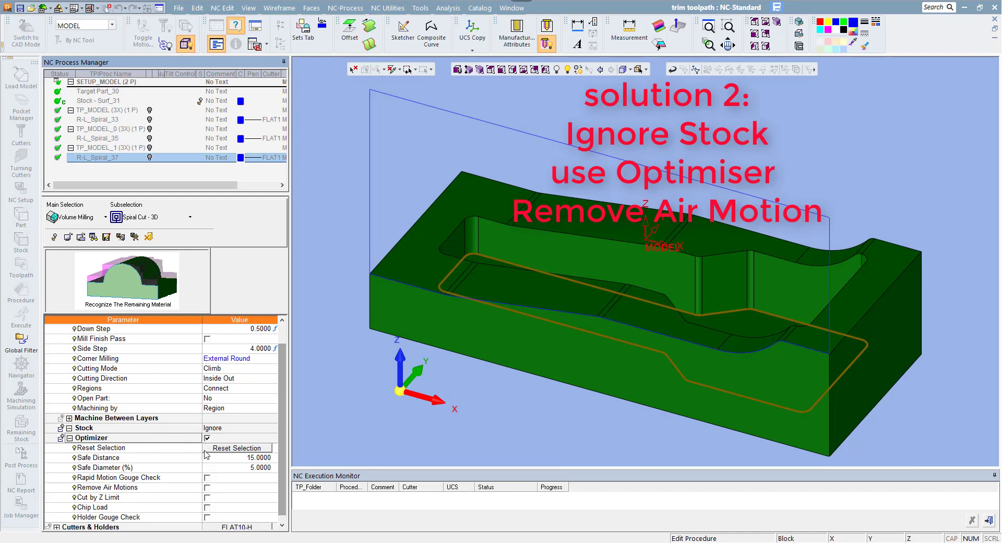
pyautogui.click(208, 487)
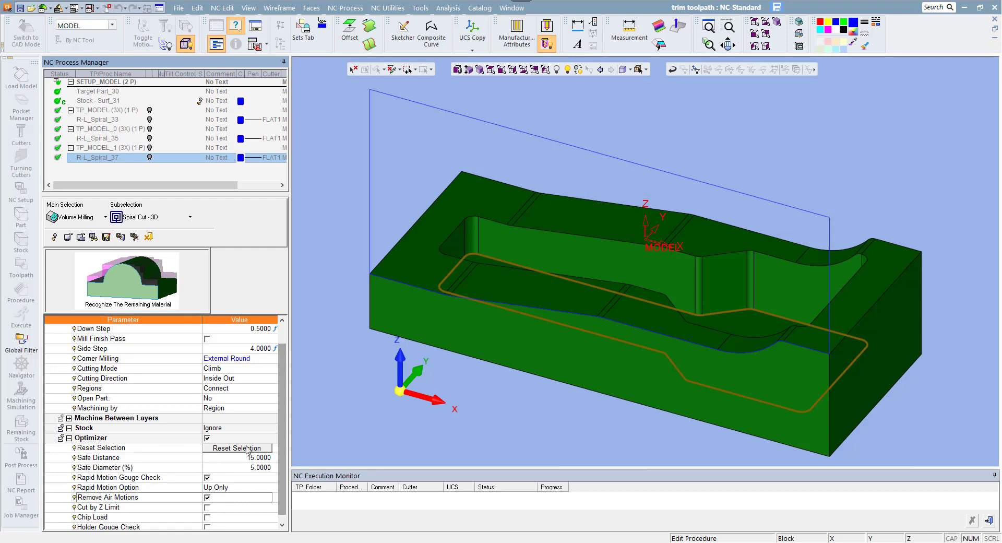
pyautogui.rightClick(364, 147)
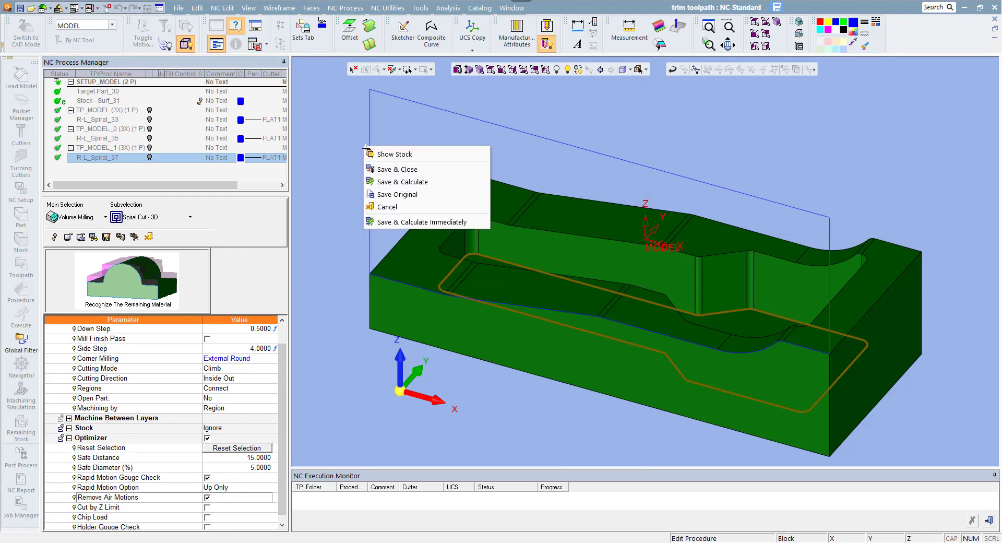
pyautogui.click(383, 182)
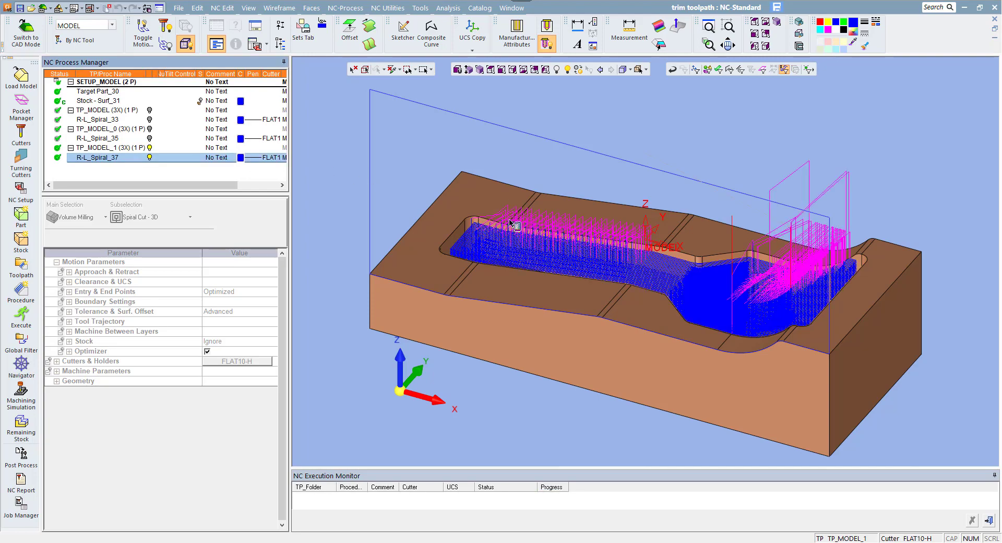
# Examine the optimized R-L_Spiral_37 toolpath from several angles and hide the TP_MODEL_1 toolpath display.
pyautogui.moveTo(599, 234); pyautogui.dragTo(650, 214, button='middle')
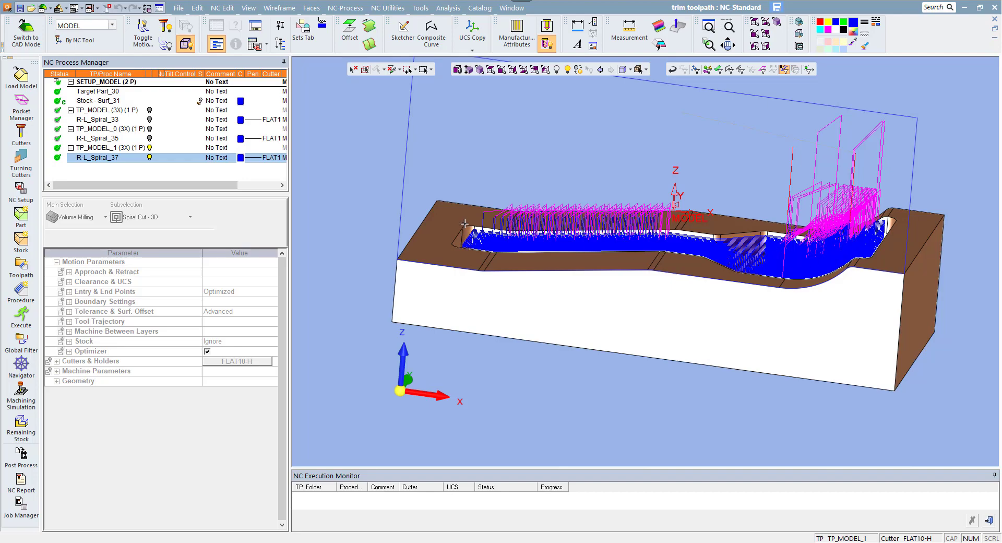
pyautogui.moveTo(469, 216); pyautogui.dragTo(670, 230, button='middle')
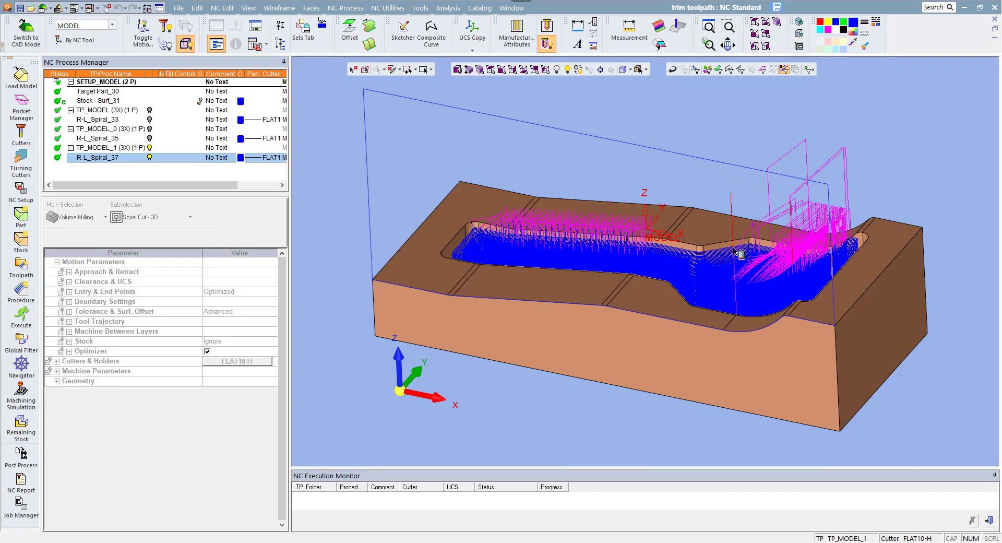
pyautogui.moveTo(739, 254)
pyautogui.mouseDown(button='middle')
pyautogui.moveTo(724, 255)
pyautogui.moveTo(745, 258)
pyautogui.moveTo(740, 249)
pyautogui.moveTo(753, 248)
pyautogui.moveTo(755, 260)
pyautogui.moveTo(743, 251)
pyautogui.mouseUp(button='middle')
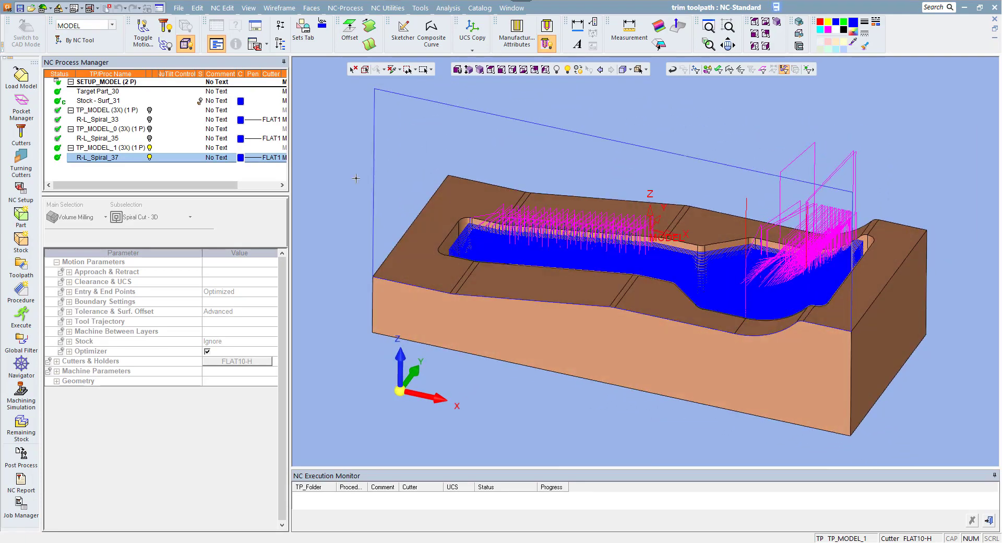
pyautogui.click(164, 149)
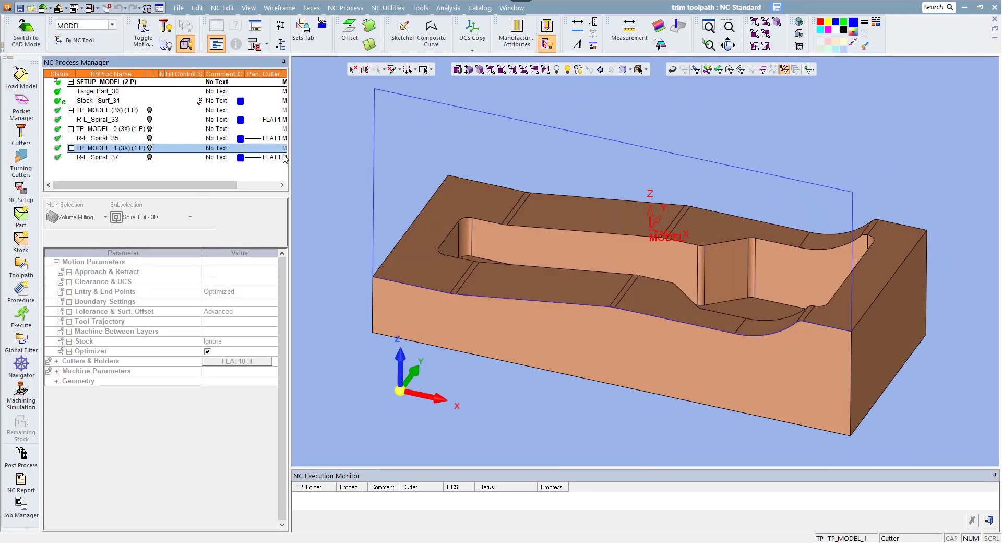
# Collapse TP_MODEL_0 and TP_MODEL_1, and paste a copy of the TP_MODEL_0 toolpath with its spiral procedure after TP_MODEL_1.
pyautogui.rightClick(110, 129)
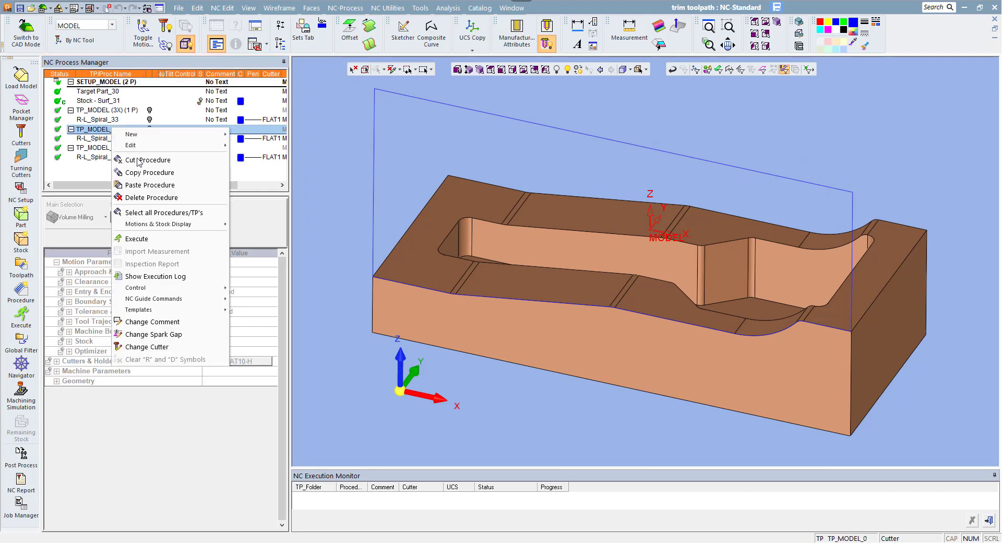
pyautogui.click(120, 172)
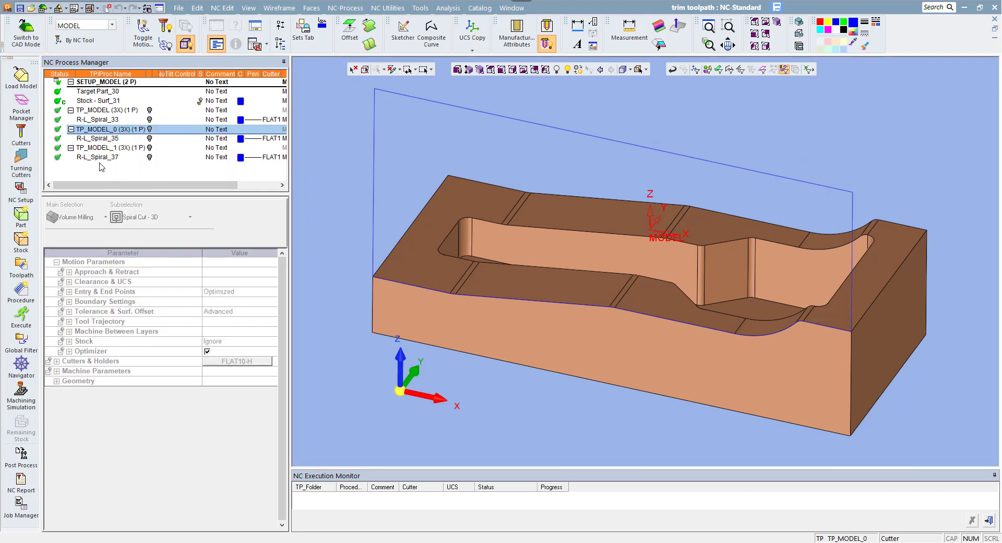
pyautogui.click(70, 148)
pyautogui.click(71, 129)
pyautogui.click(84, 138)
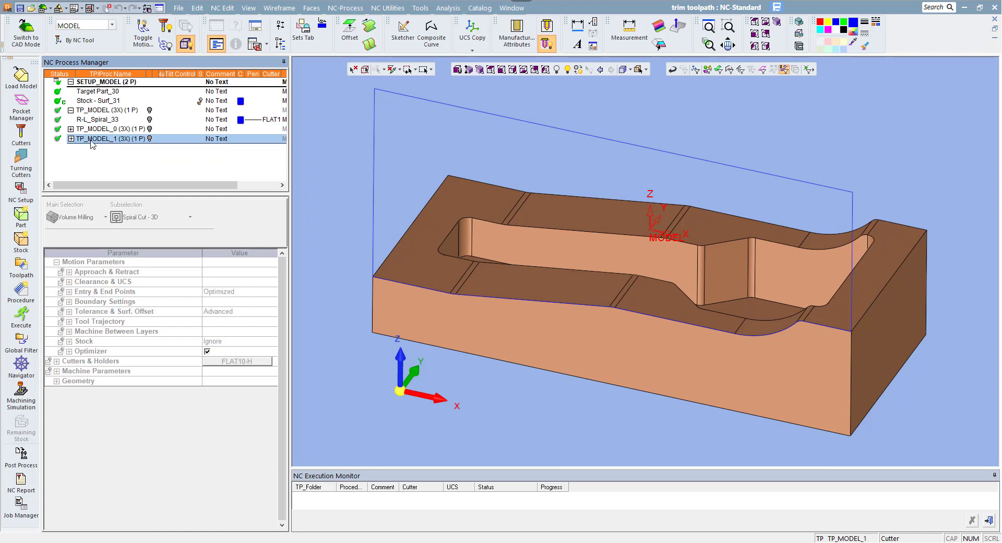
pyautogui.rightClick(84, 139)
pyautogui.click(120, 189)
pyautogui.click(70, 148)
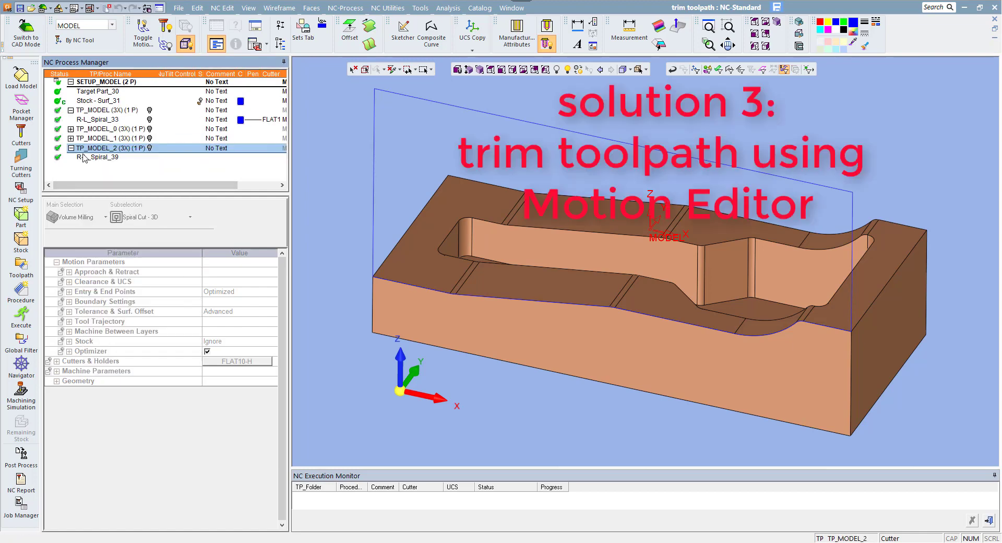
# Display the R-L_Spiral_39 toolpath and open it in the Motion Editor.
pyautogui.click(149, 159)
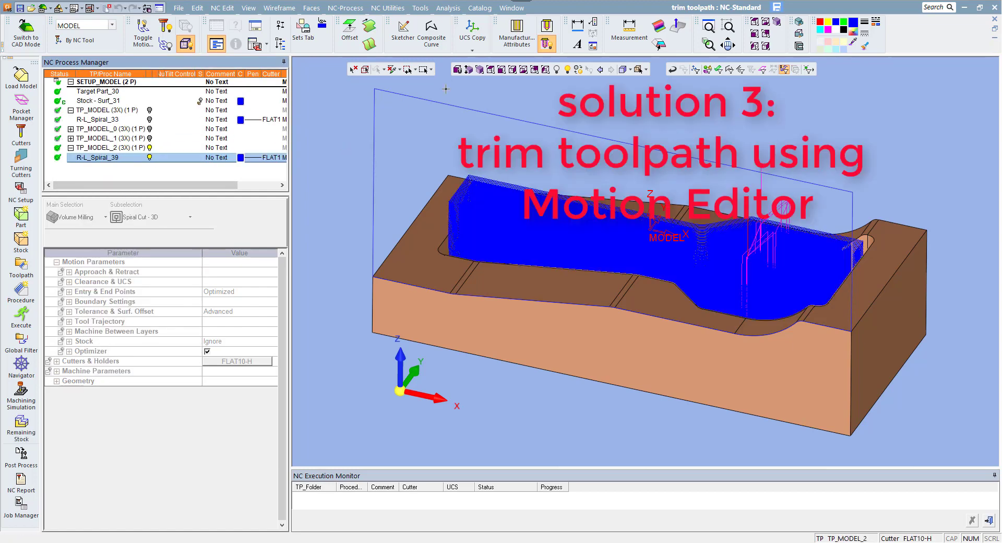
pyautogui.click(391, 9)
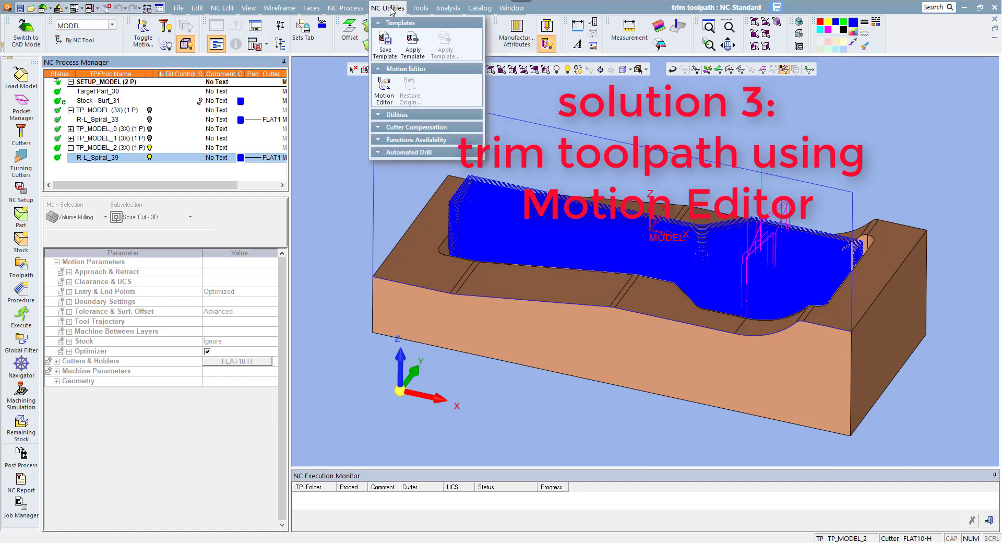
pyautogui.click(385, 90)
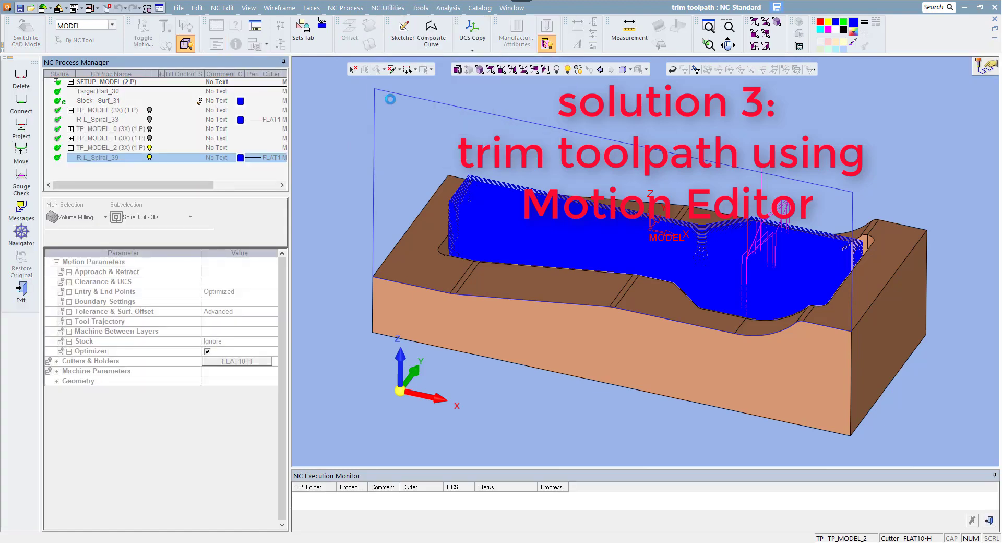
# Delete the R-L_Spiral_39 motions inside the closed vertical contour above the part, using Pick Contour, In and Trim with the direction along Y.
pyautogui.click(21, 77)
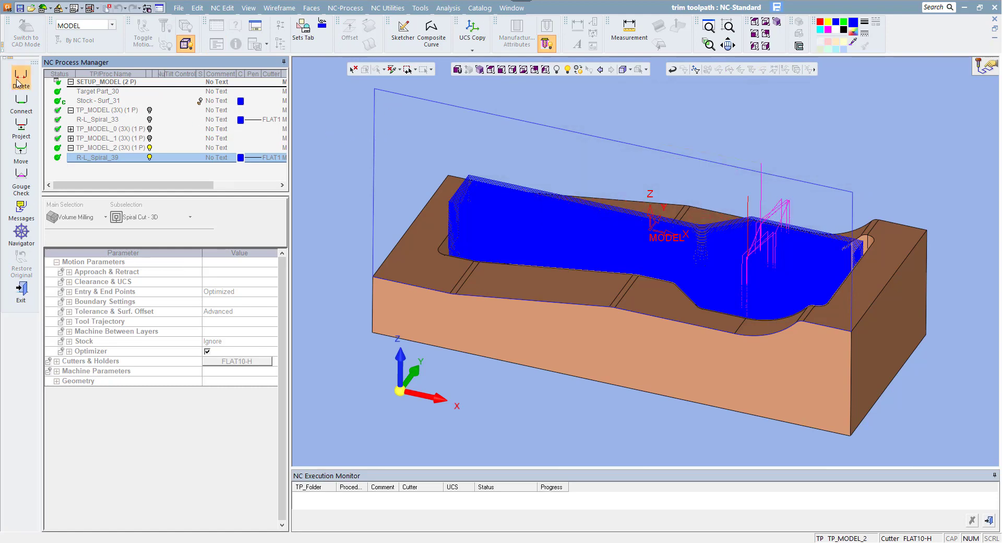
pyautogui.moveTo(486, 126); pyautogui.dragTo(503, 111, button='middle')
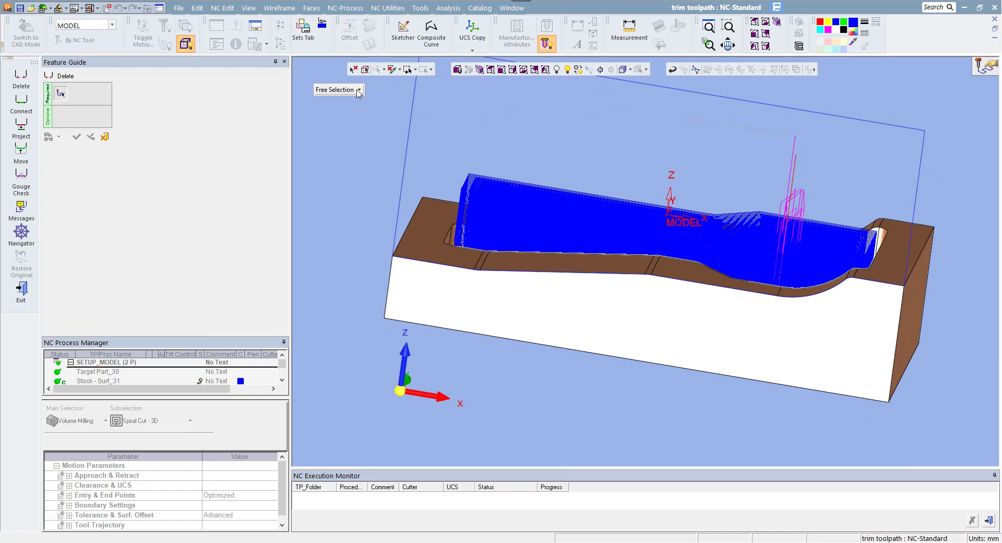
pyautogui.click(339, 89)
pyautogui.click(359, 127)
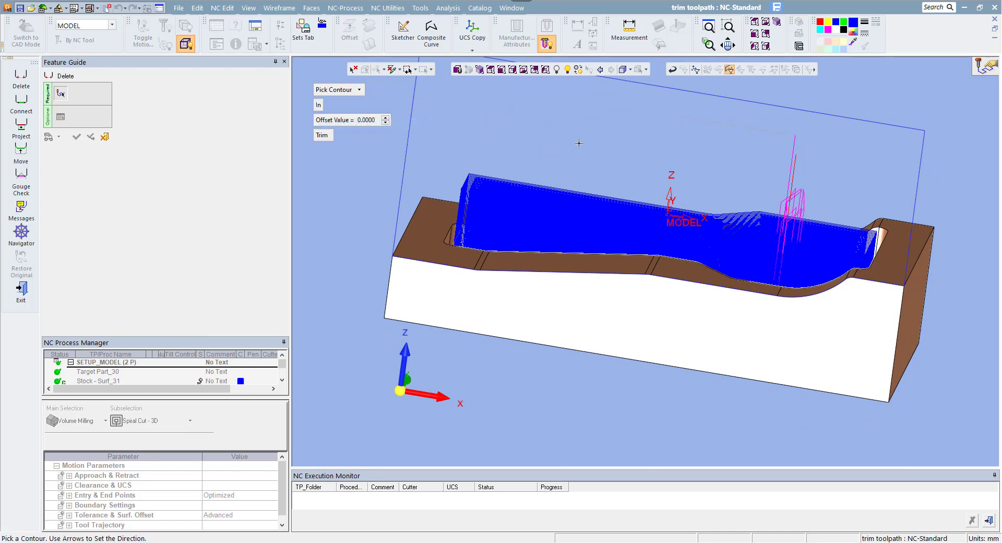
pyautogui.click(714, 99)
pyautogui.moveTo(625, 116); pyautogui.dragTo(549, 139, button='middle')
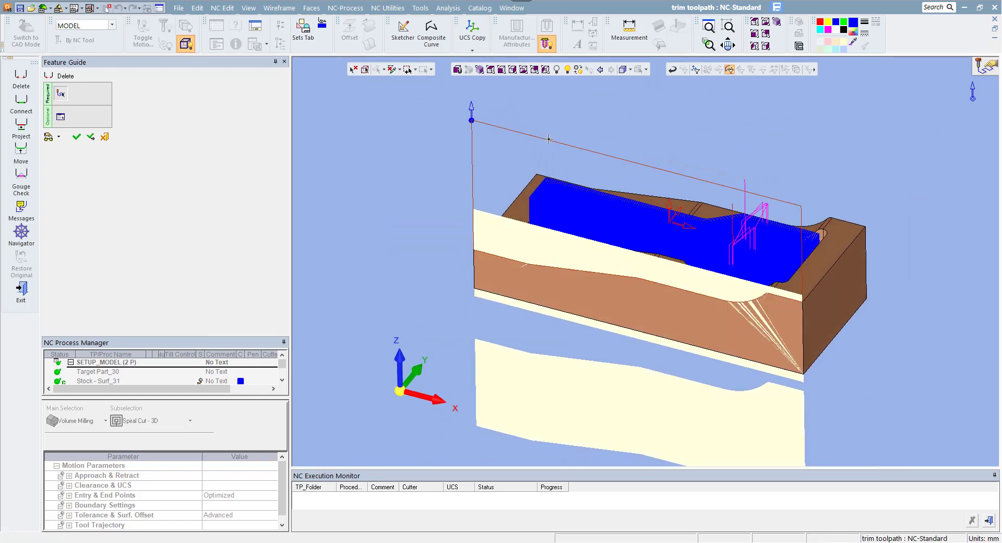
pyautogui.click(471, 116)
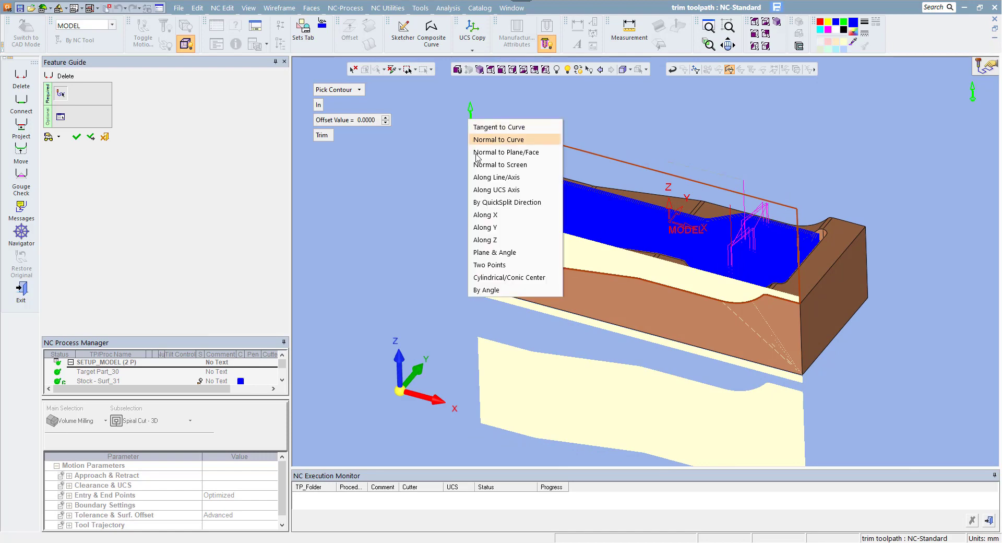
pyautogui.click(486, 227)
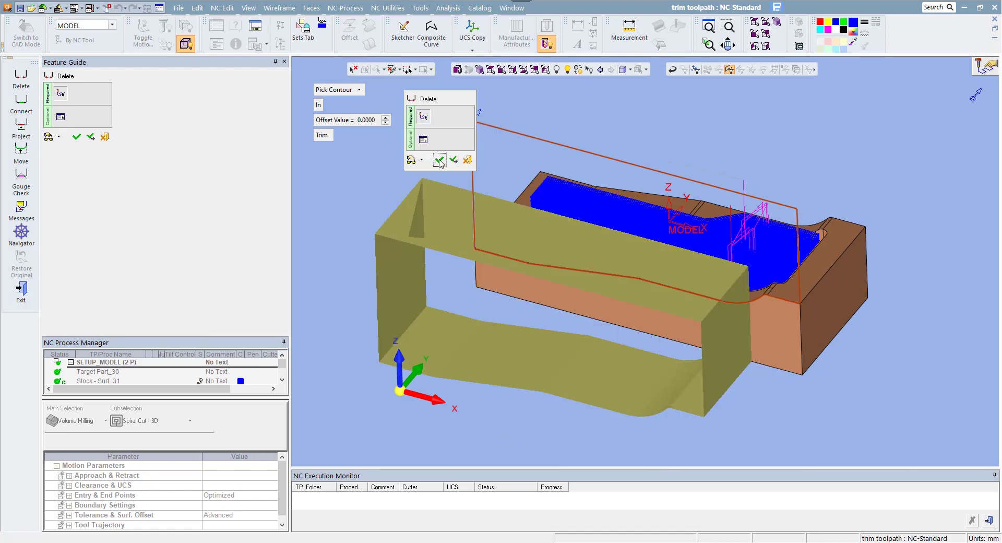
pyautogui.click(440, 160)
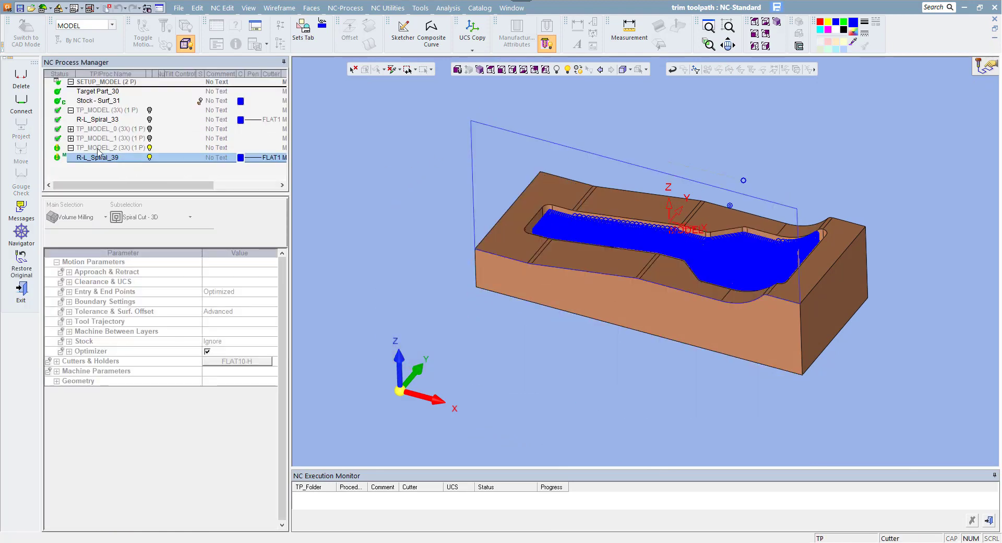
# Connect all toolpath gaps with Z Up approaches and retracts at an absolute Z clearance of 15, and exit the Motion Editor.
pyautogui.click(21, 102)
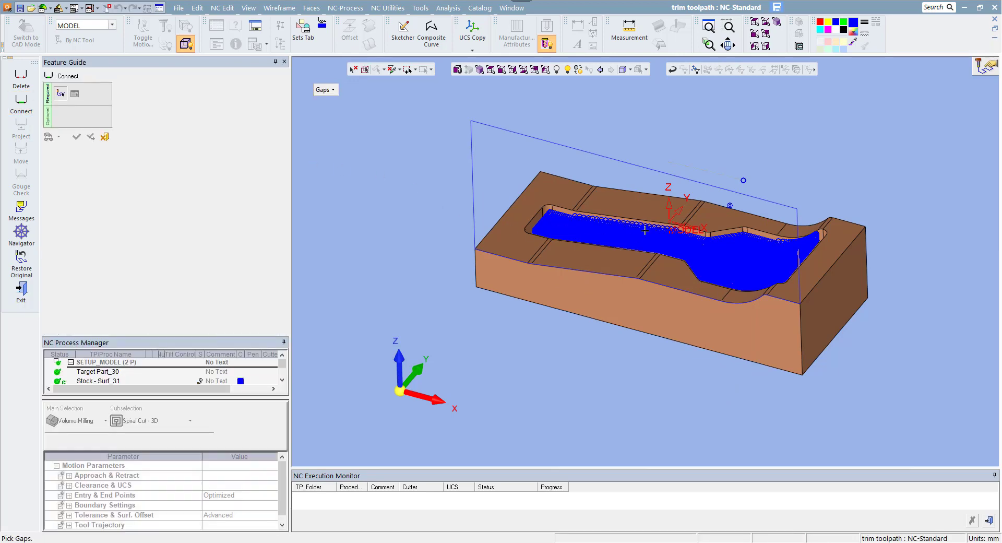
pyautogui.click(362, 71)
pyautogui.middleClick(373, 146)
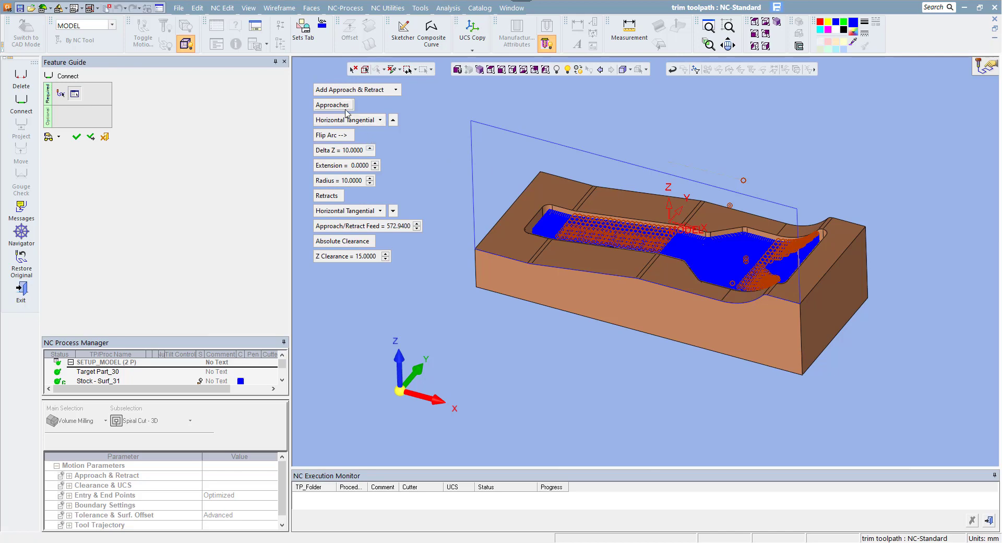
pyautogui.click(370, 120)
pyautogui.click(364, 155)
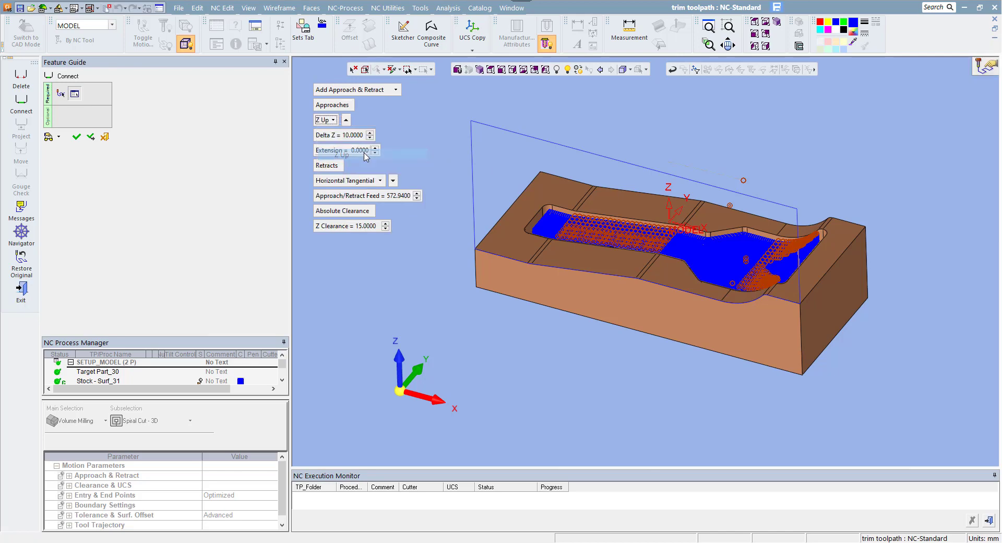
pyautogui.click(359, 181)
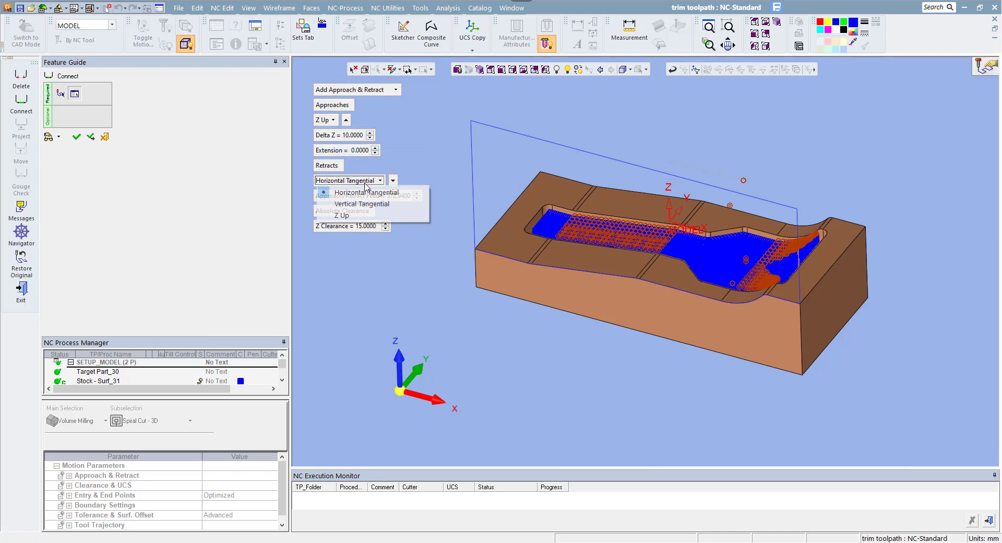
pyautogui.click(369, 215)
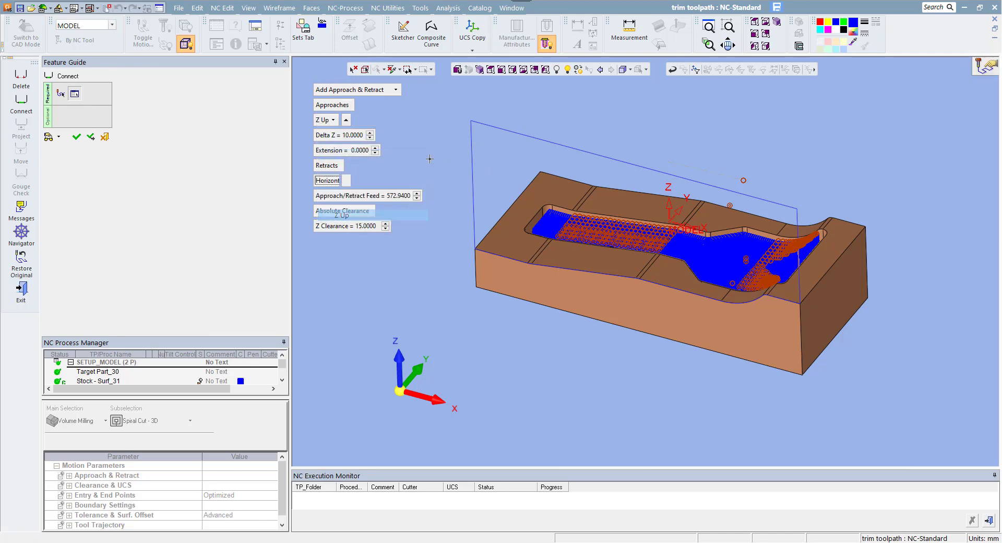
pyautogui.click(365, 226)
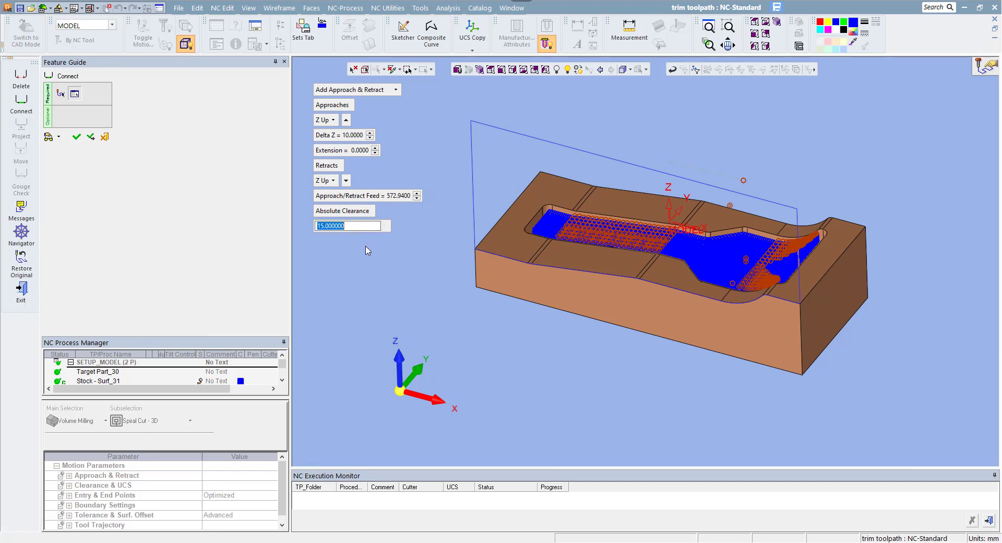
pyautogui.press('Return')
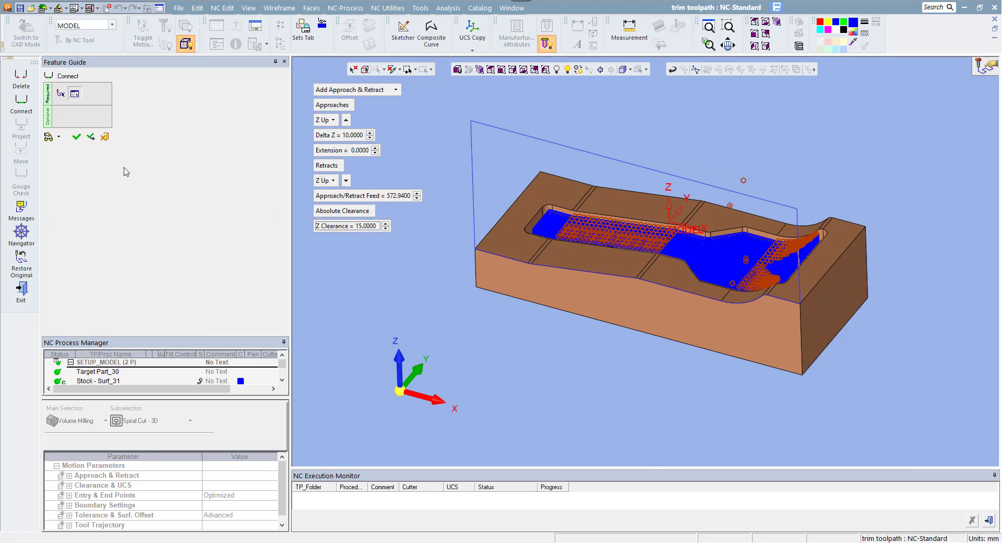
pyautogui.click(77, 138)
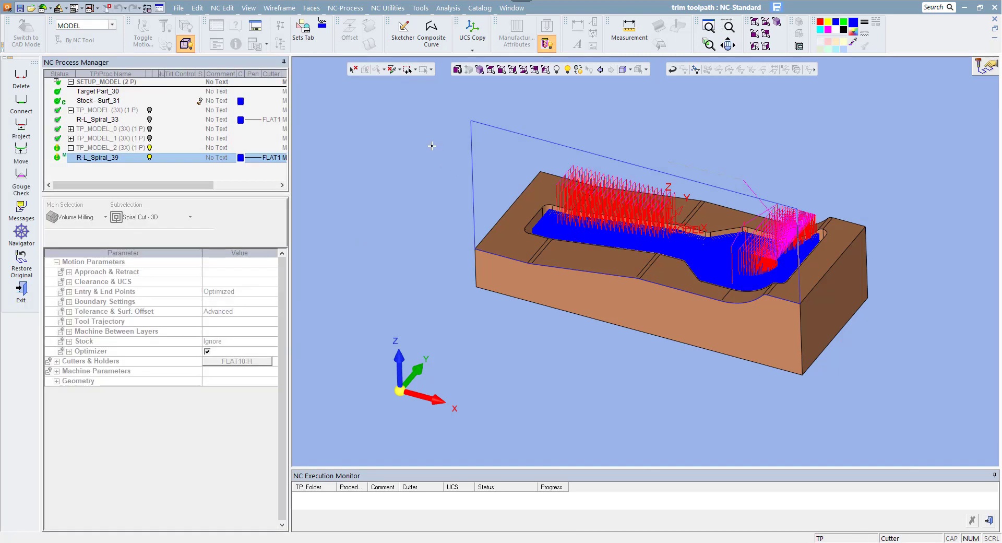
pyautogui.rightClick(407, 139)
pyautogui.click(417, 267)
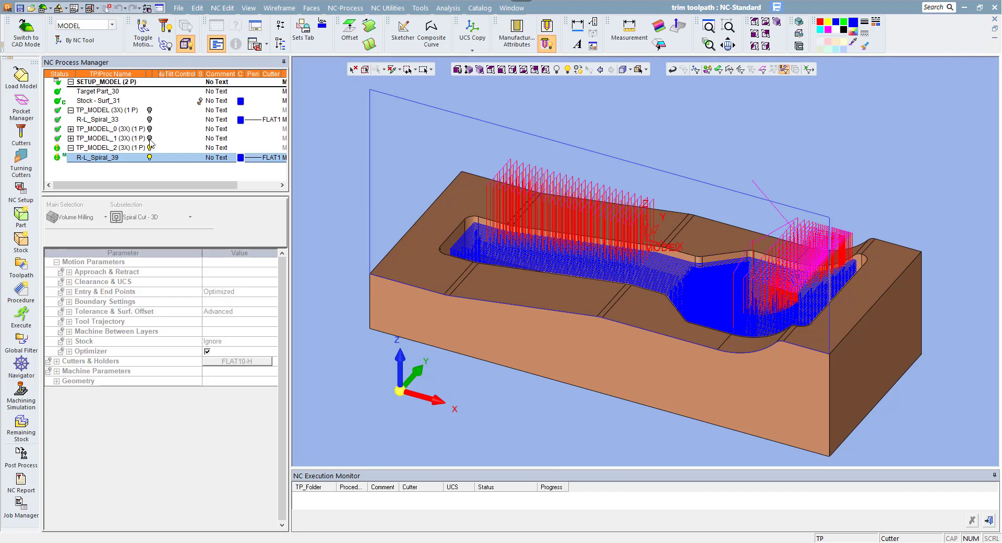
# Switch the toolpath display from TP_MODEL_2 to TP_MODEL_1 and on to TP_MODEL to compare the trimming results.
pyautogui.click(114, 138)
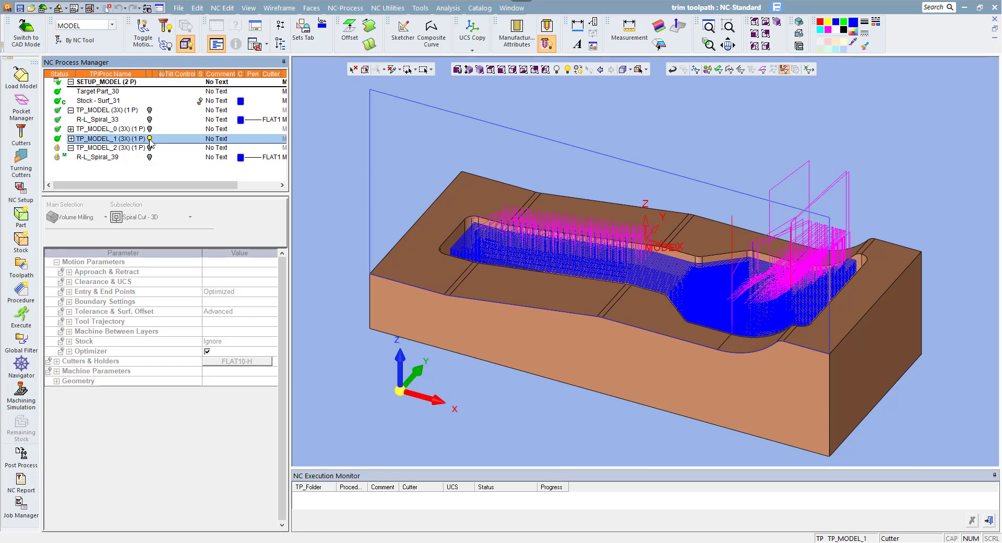
pyautogui.click(151, 129)
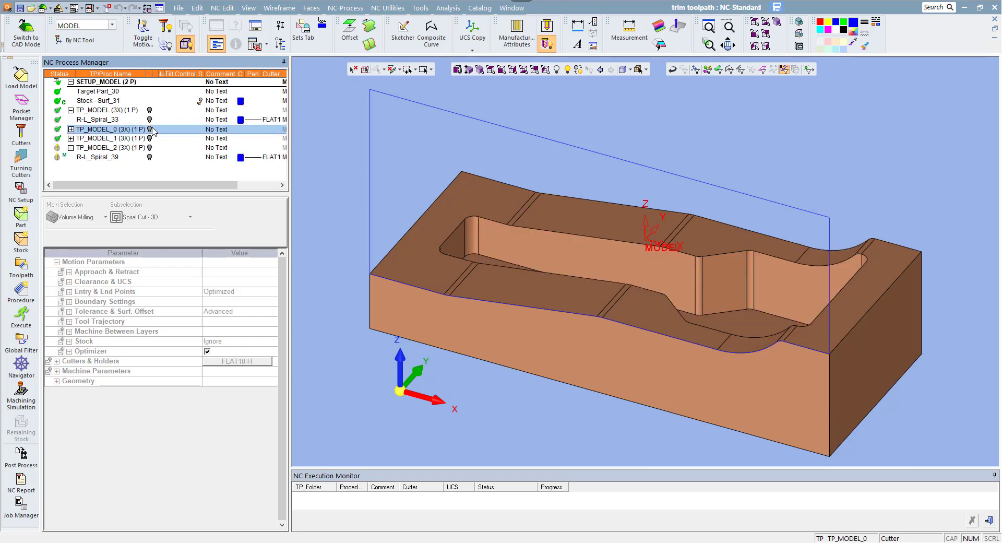
pyautogui.click(150, 129)
pyautogui.click(150, 111)
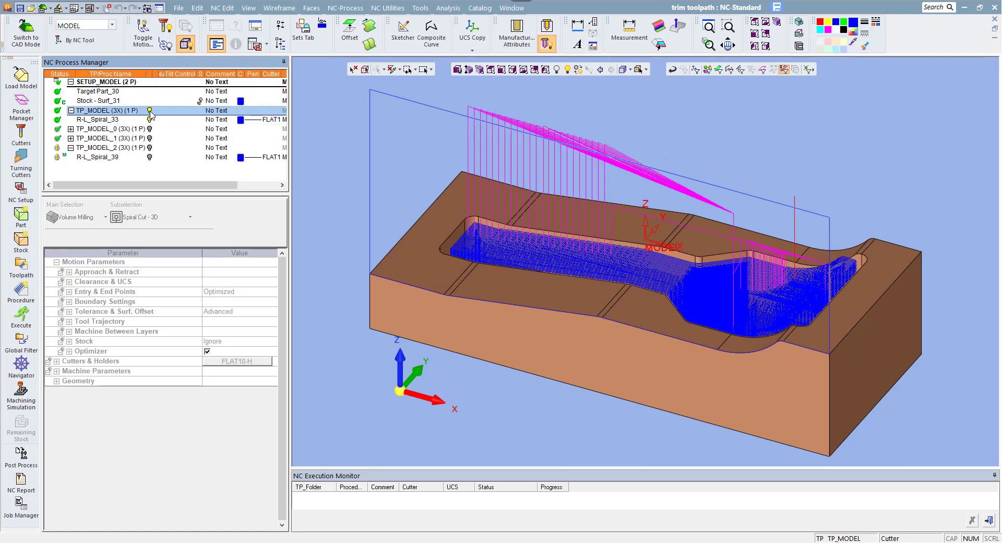